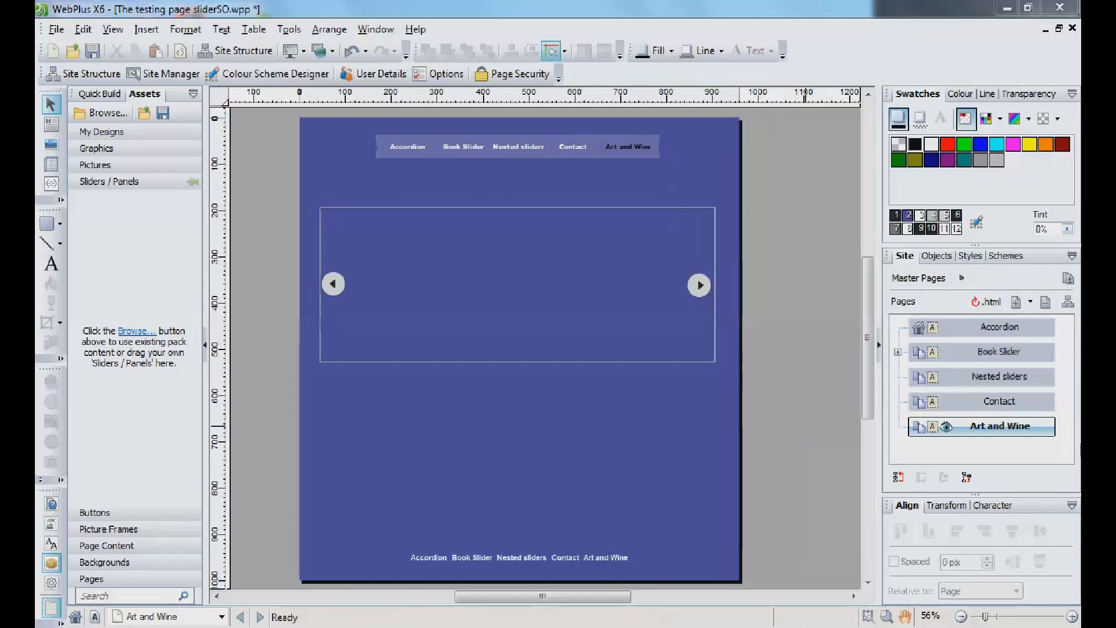
Show the Art and Wine page's objects in the Studio Objects tab
click(934, 256)
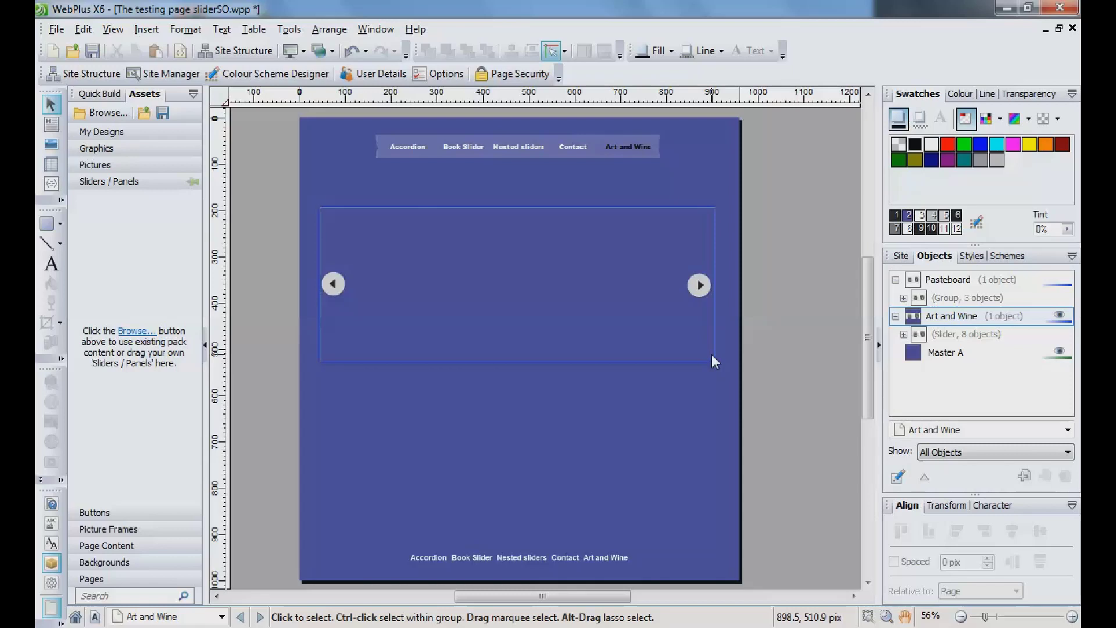
Select slider_90 and step it through Artists, Sponsors, Entertainers, Wine, Locations, Food and Art
click(711, 355)
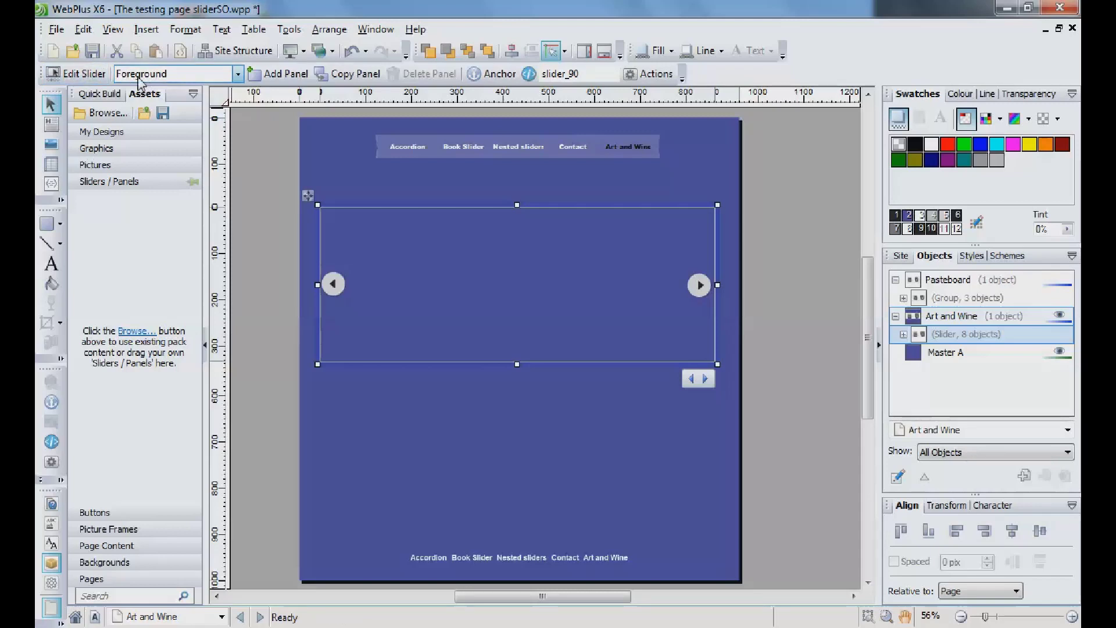
click(705, 379)
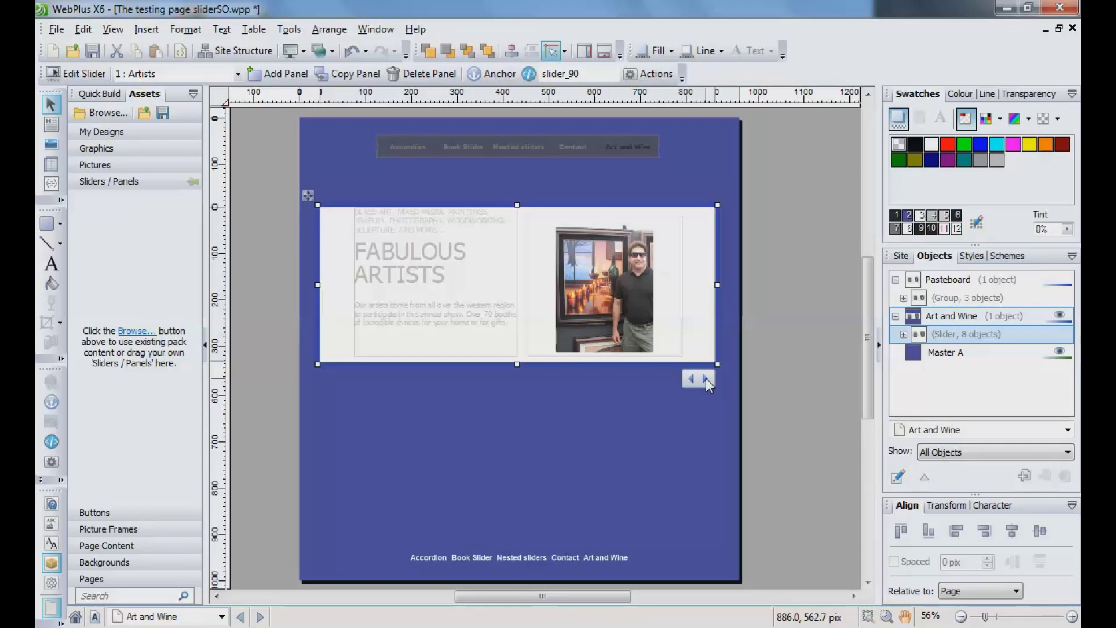
click(705, 379)
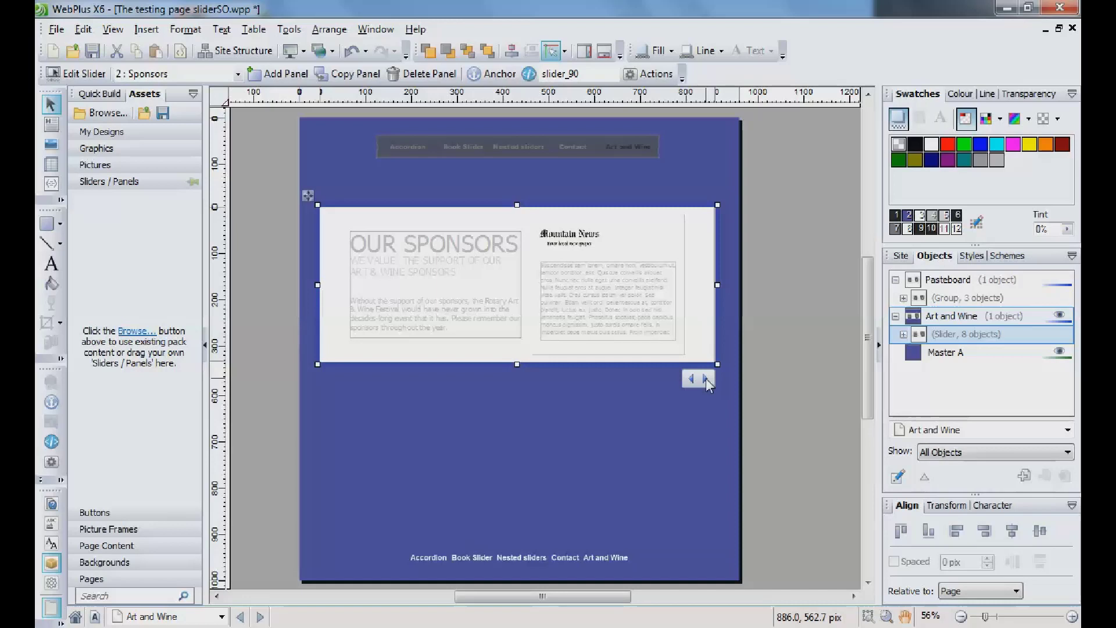
click(705, 379)
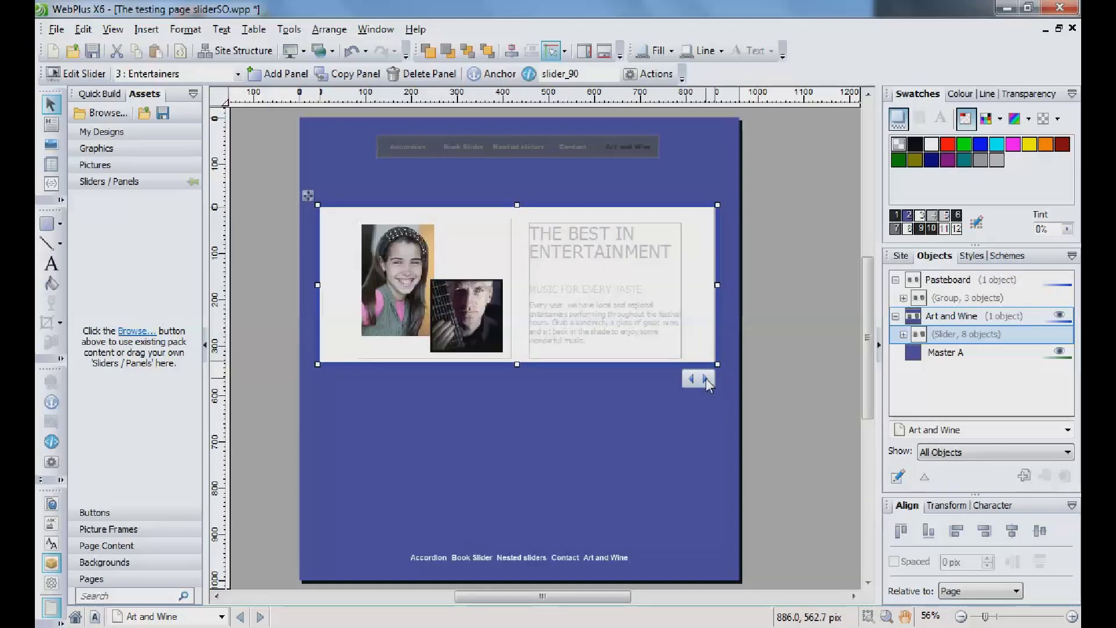
click(705, 379)
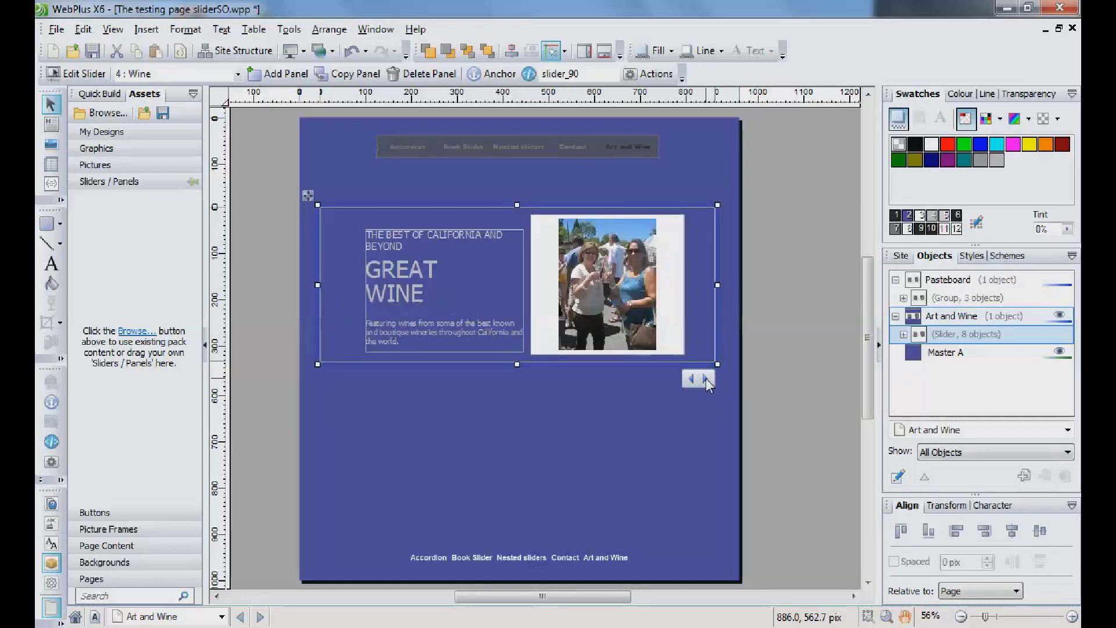
click(705, 379)
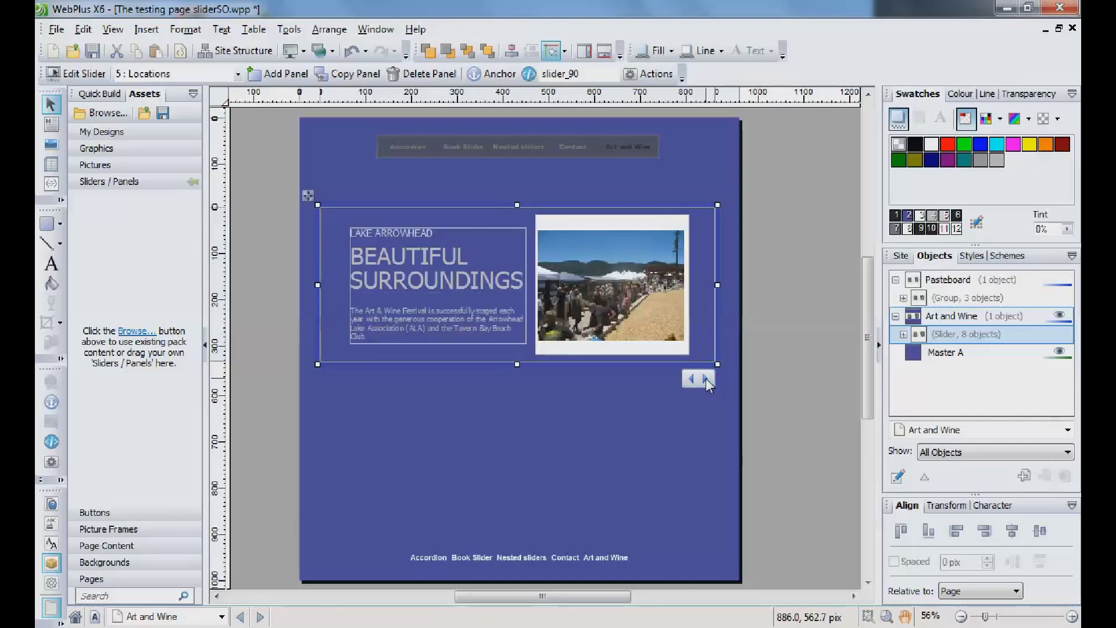
click(705, 379)
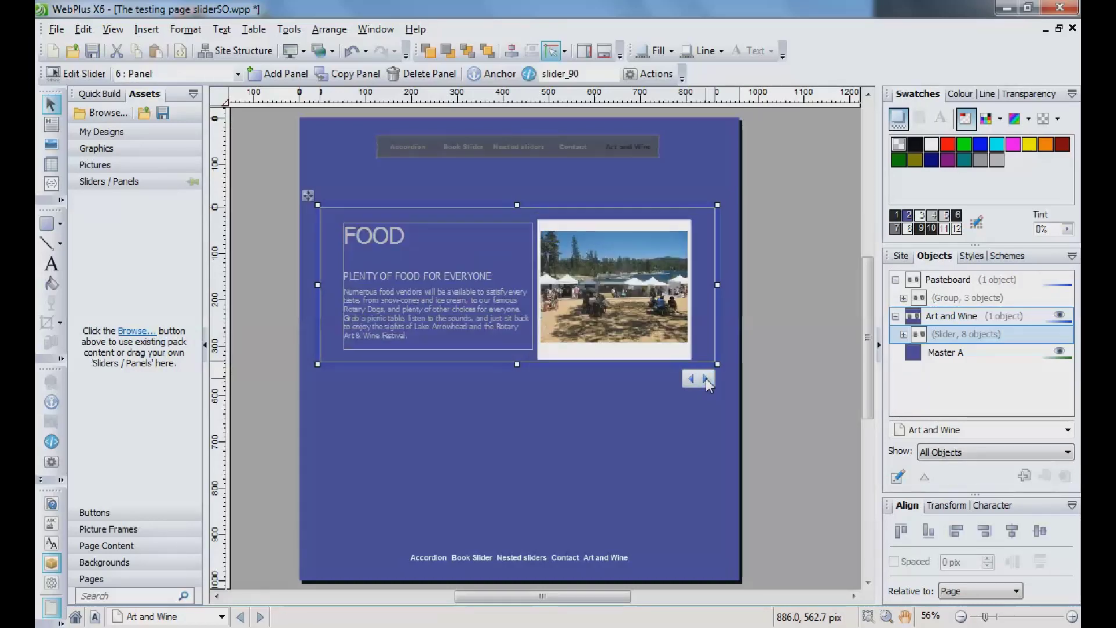
click(705, 379)
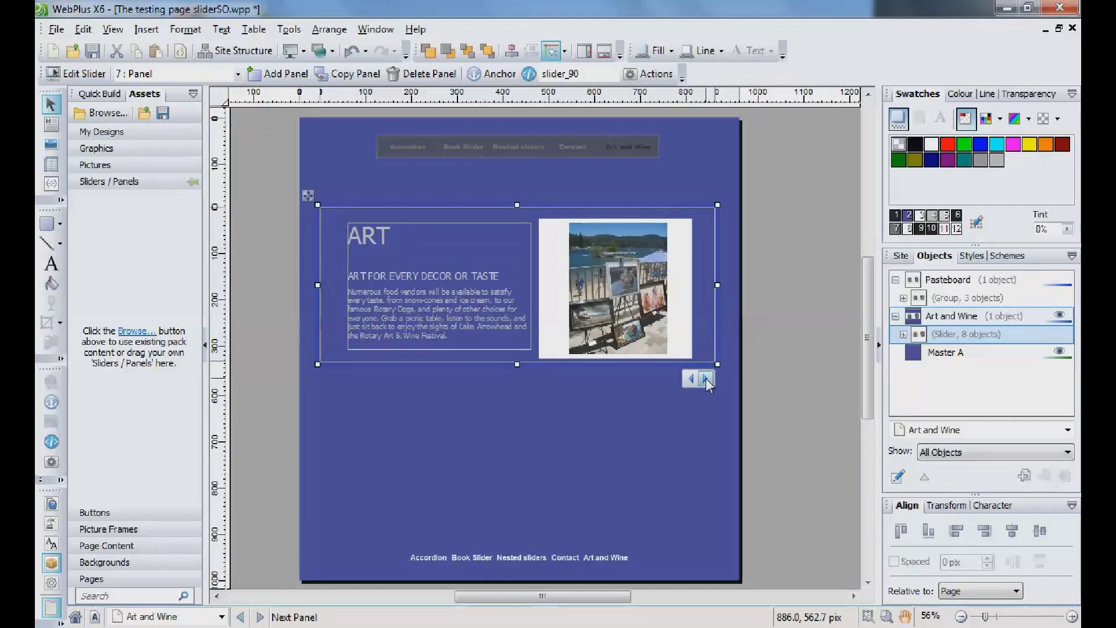
click(706, 379)
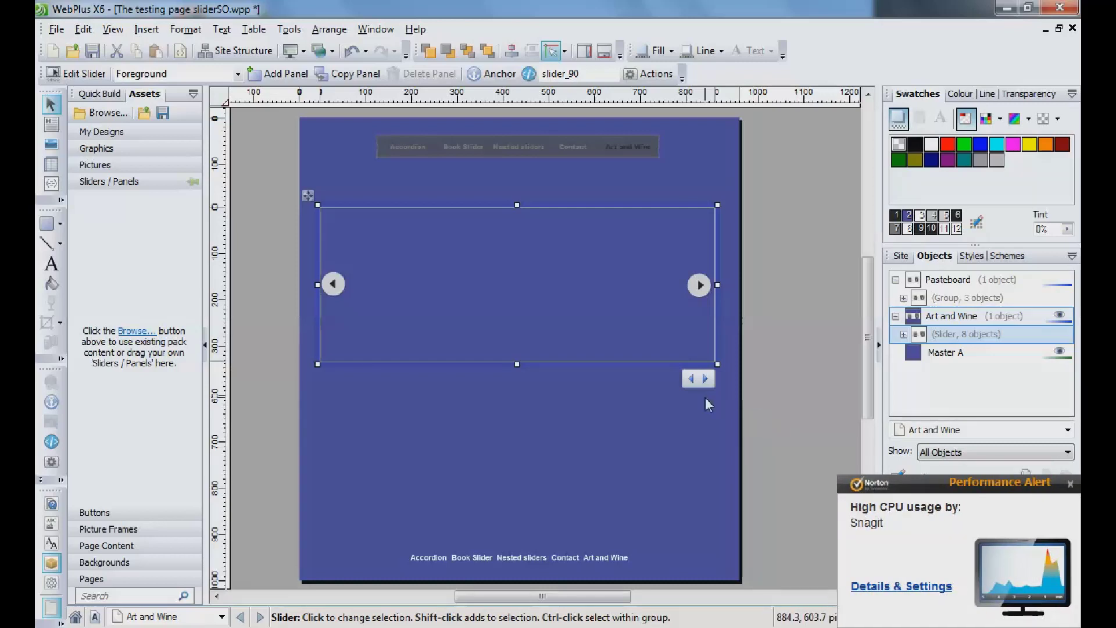
Return the outer slider to Artists and select the nested artist-photo slider
click(704, 380)
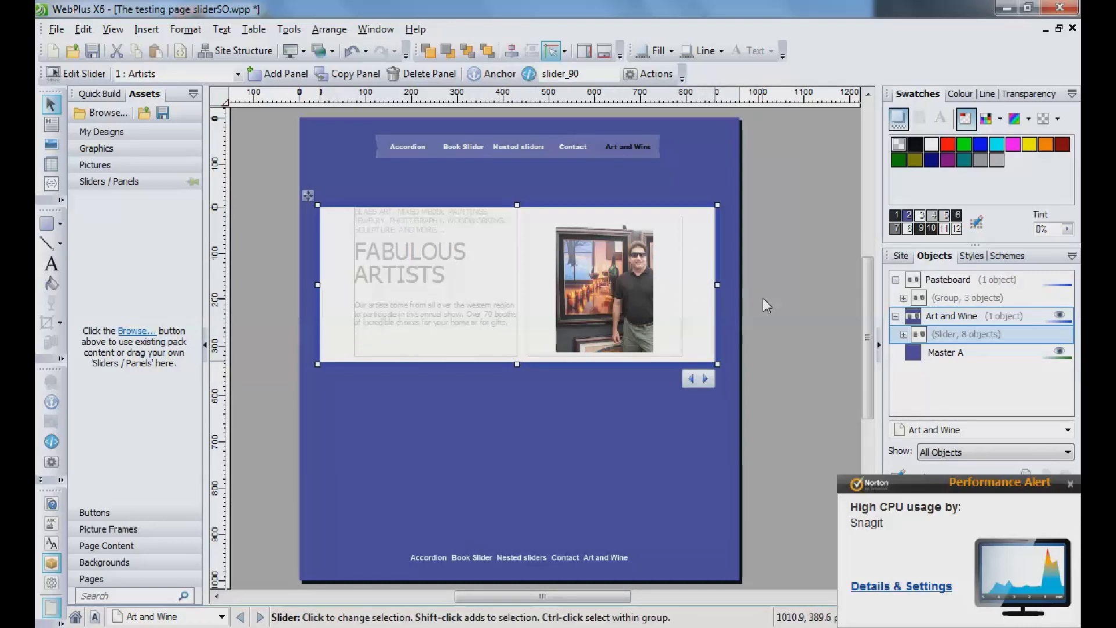
click(778, 315)
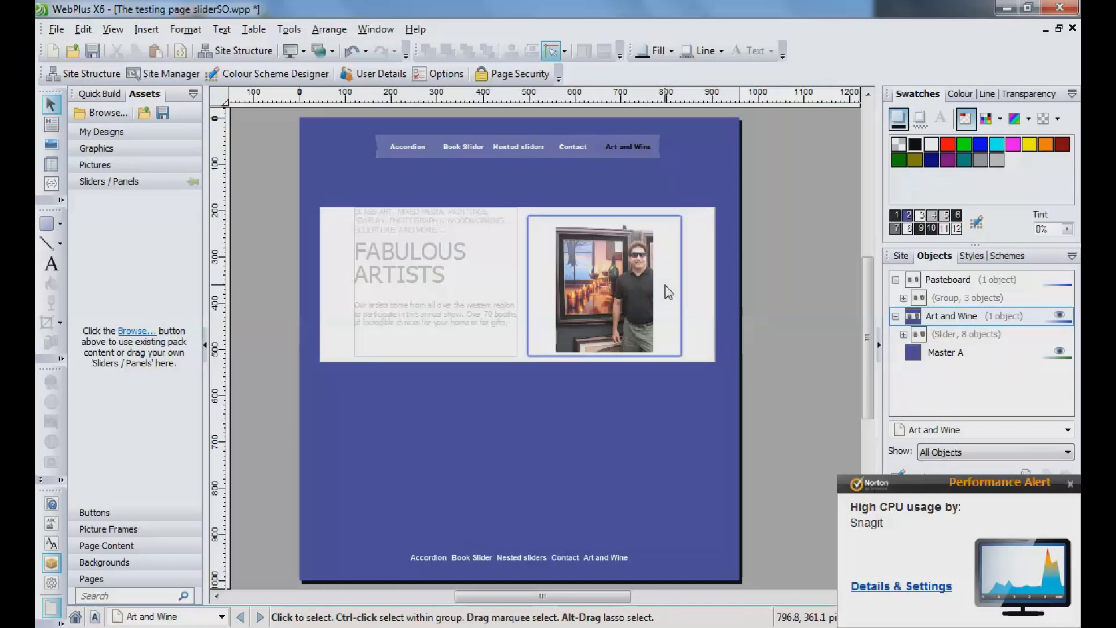
click(667, 293)
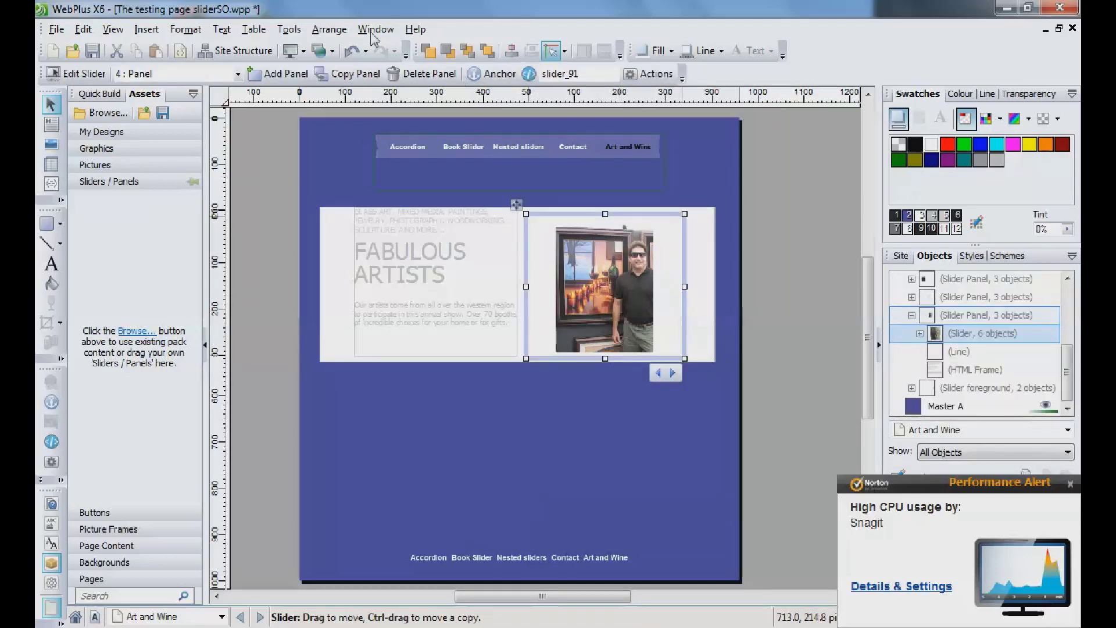
Step the nested slider through its photo panels to the third photo
click(673, 375)
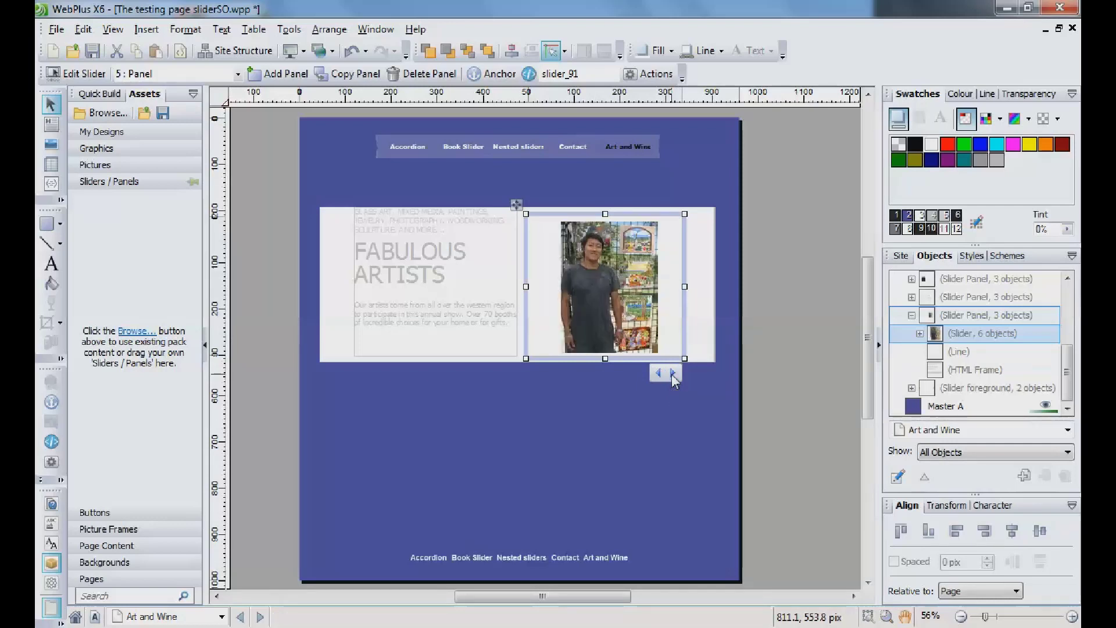
click(673, 375)
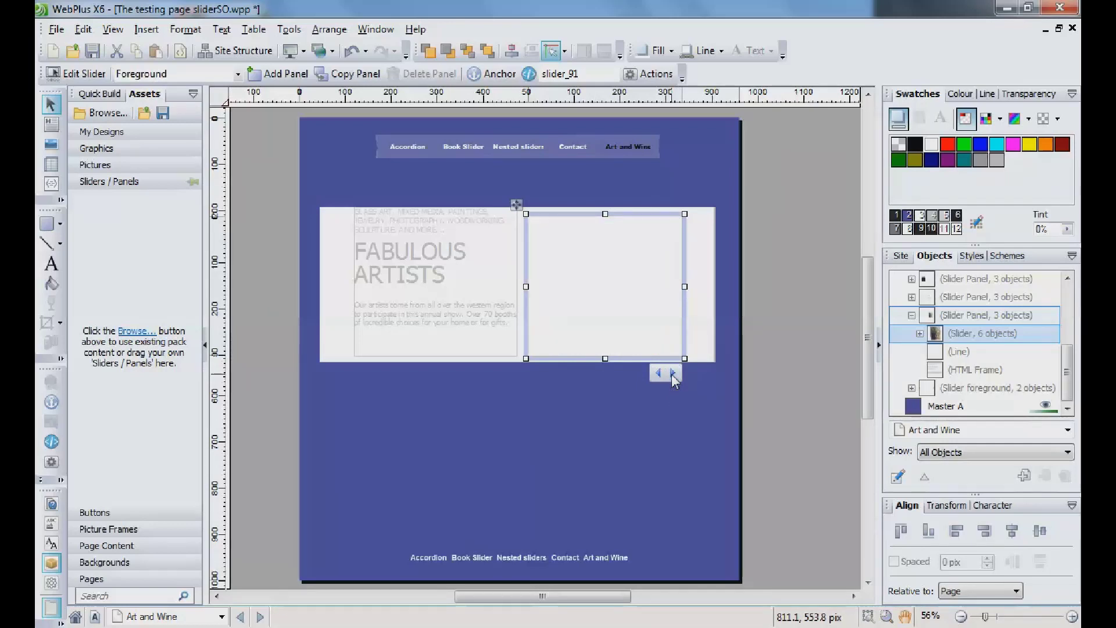
click(673, 375)
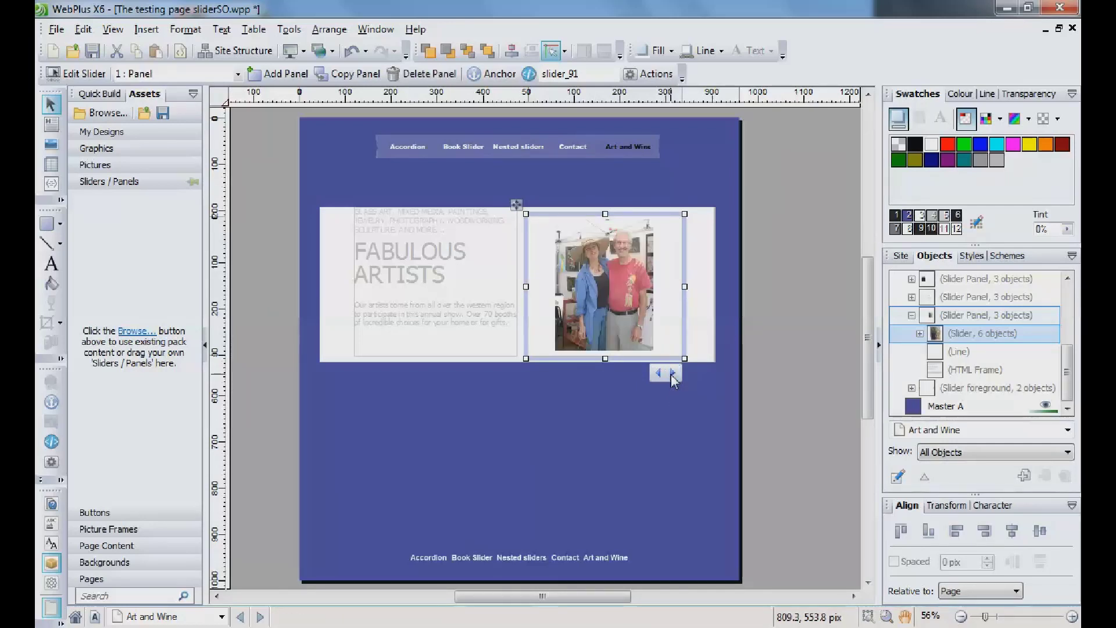
click(672, 375)
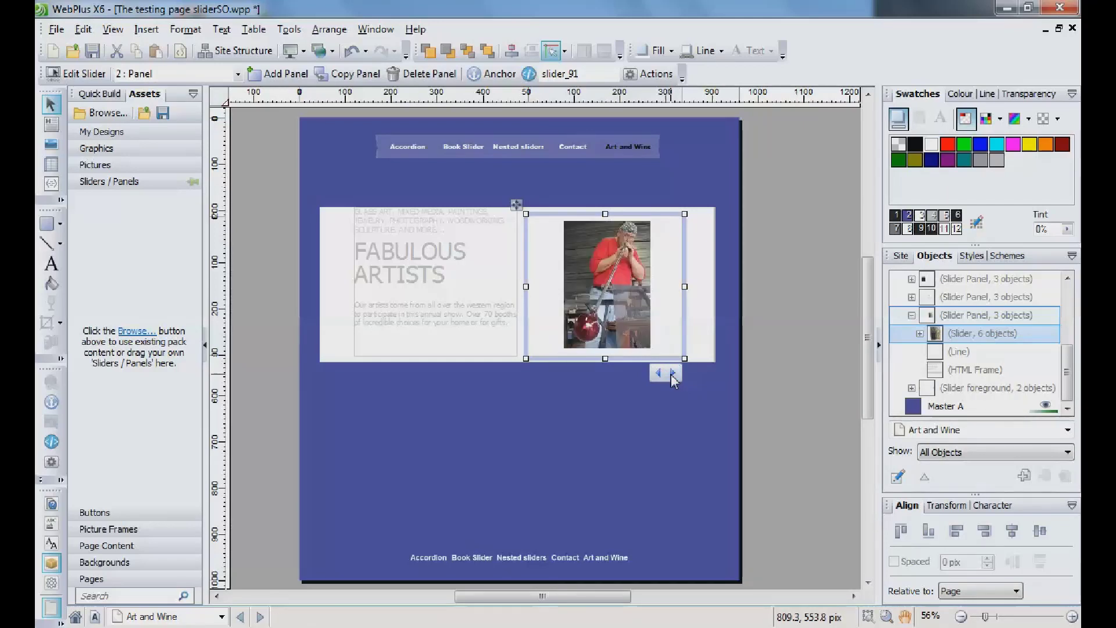
click(673, 375)
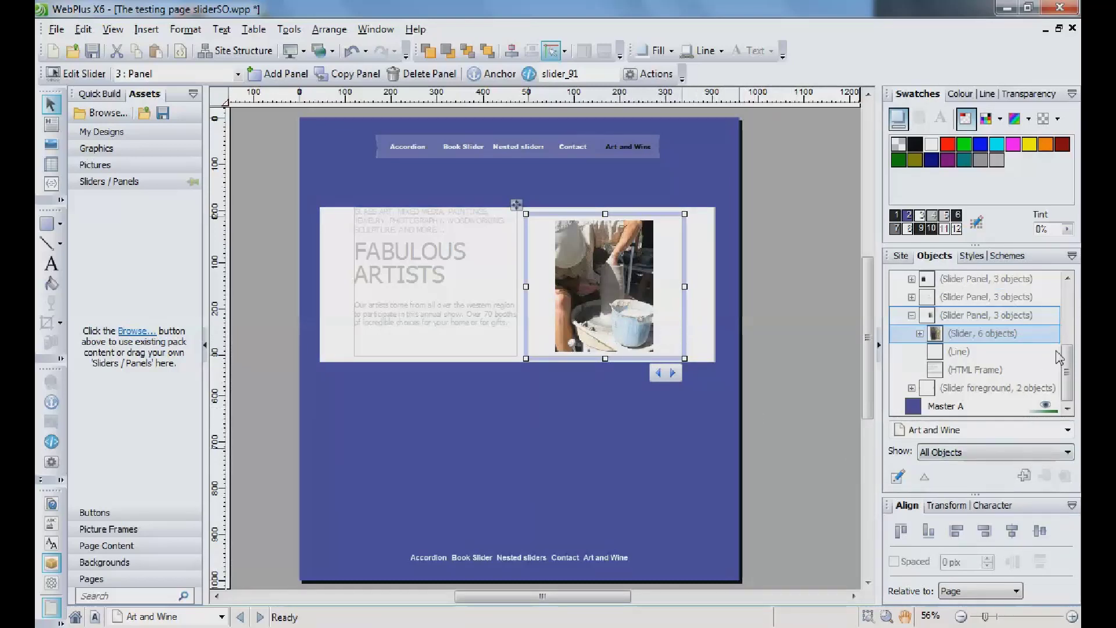
Expand the (Slider, 6 objects) node to view its panels, then collapse it and its Slider Panel
drag(1068, 384, 1071, 345)
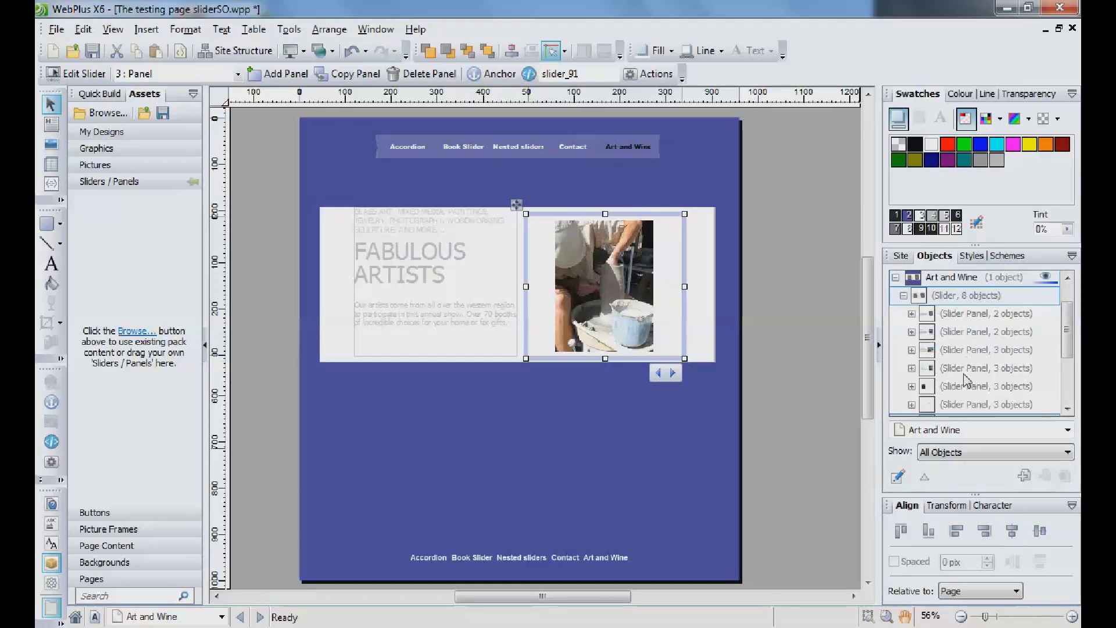
click(1068, 408)
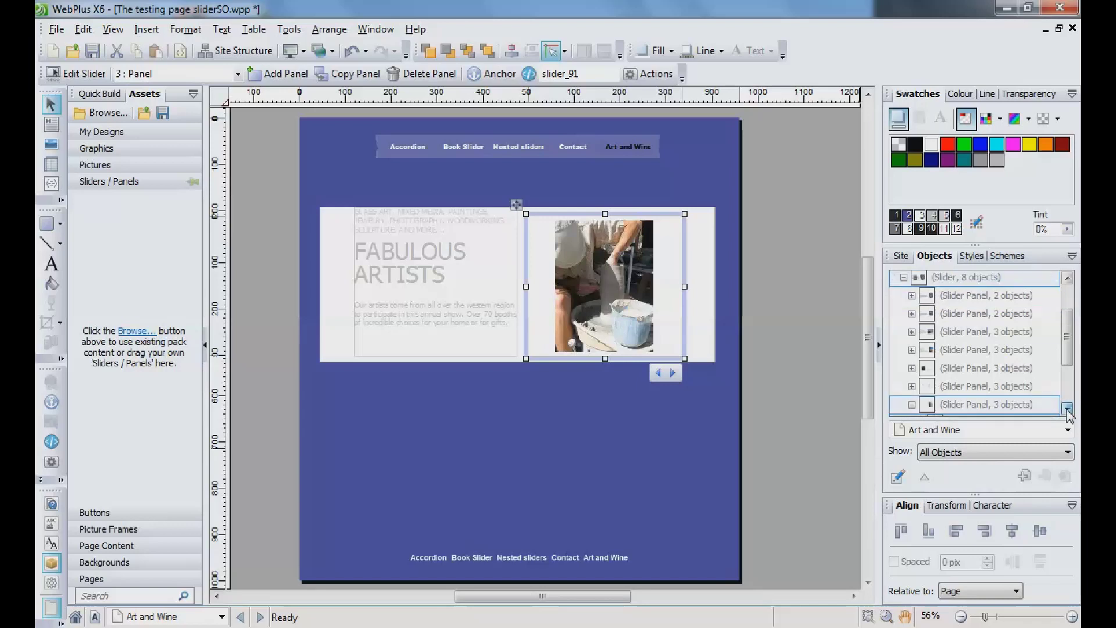
click(1069, 409)
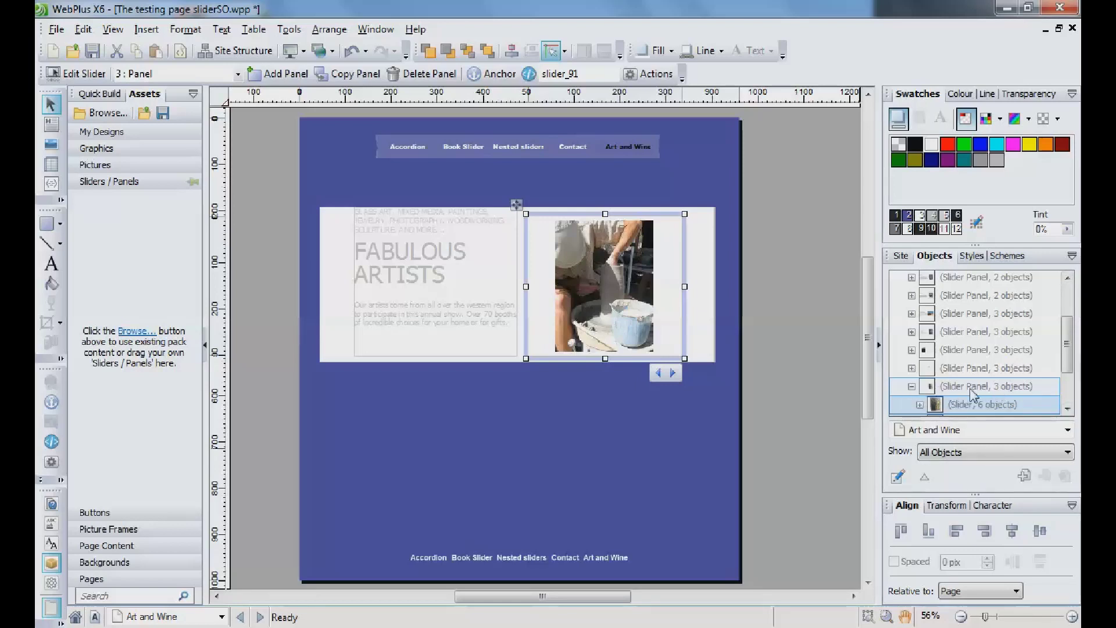
click(1067, 407)
click(1067, 408)
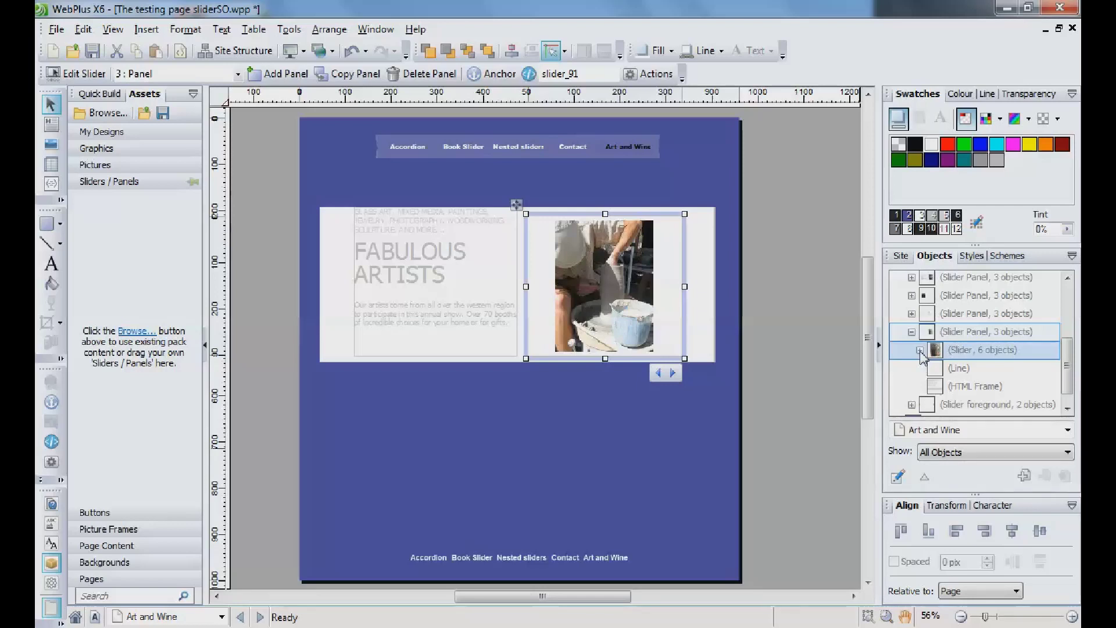
click(919, 350)
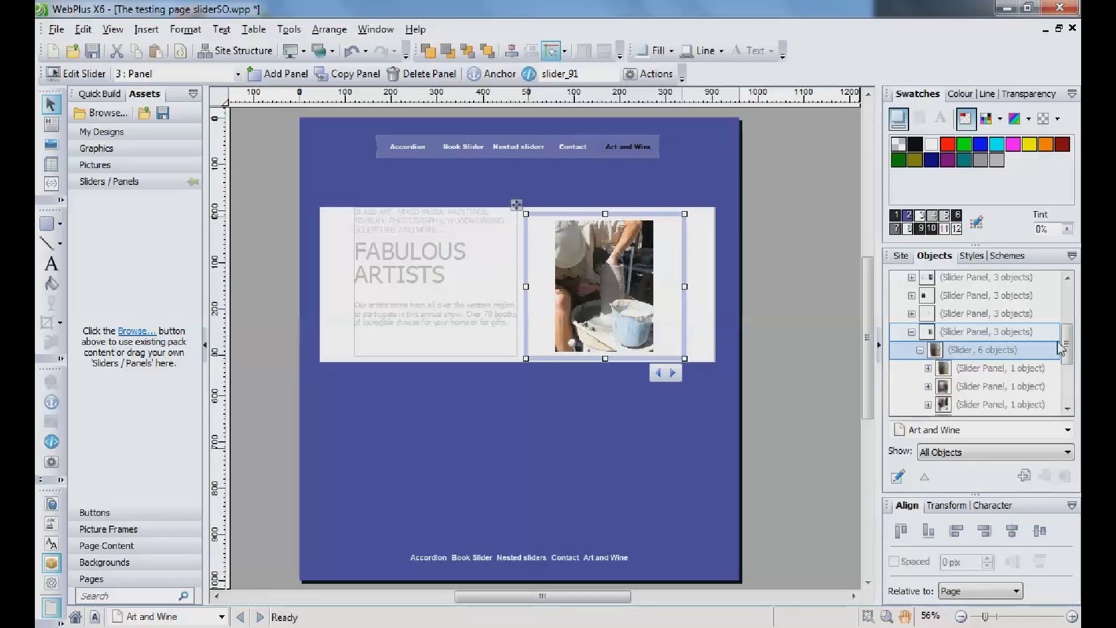
scroll(1063, 355, down, 2)
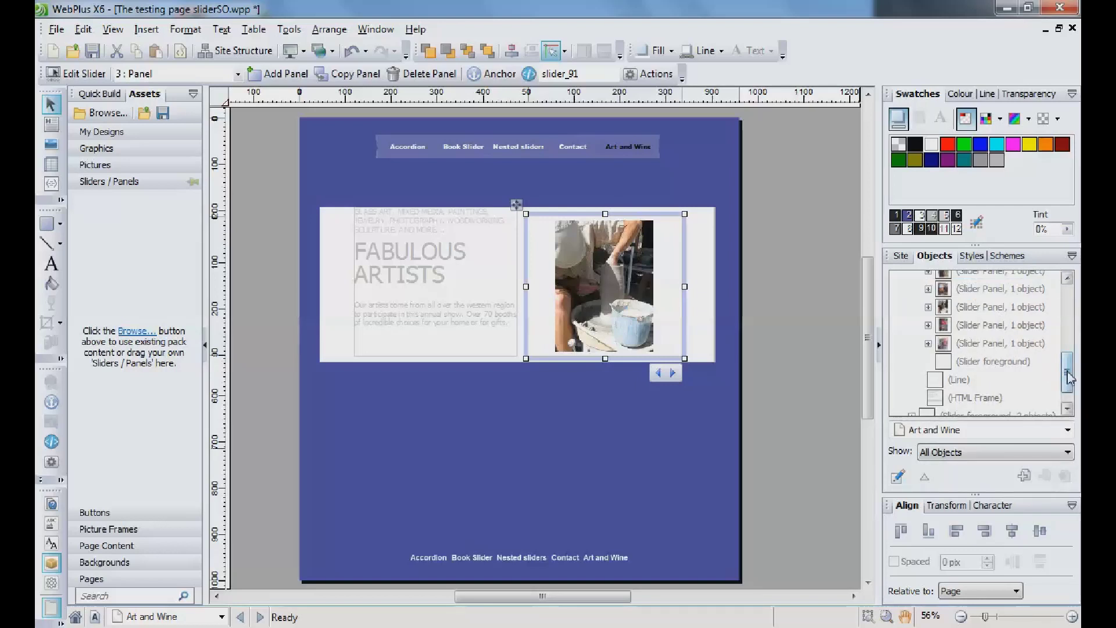
drag(1067, 376, 1067, 356)
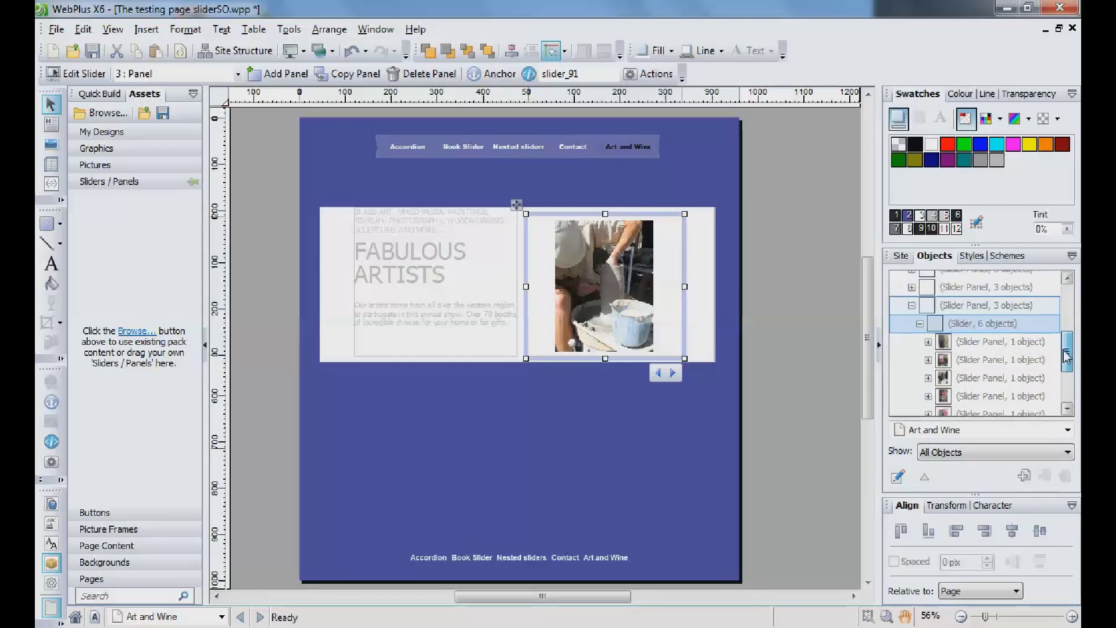
click(919, 324)
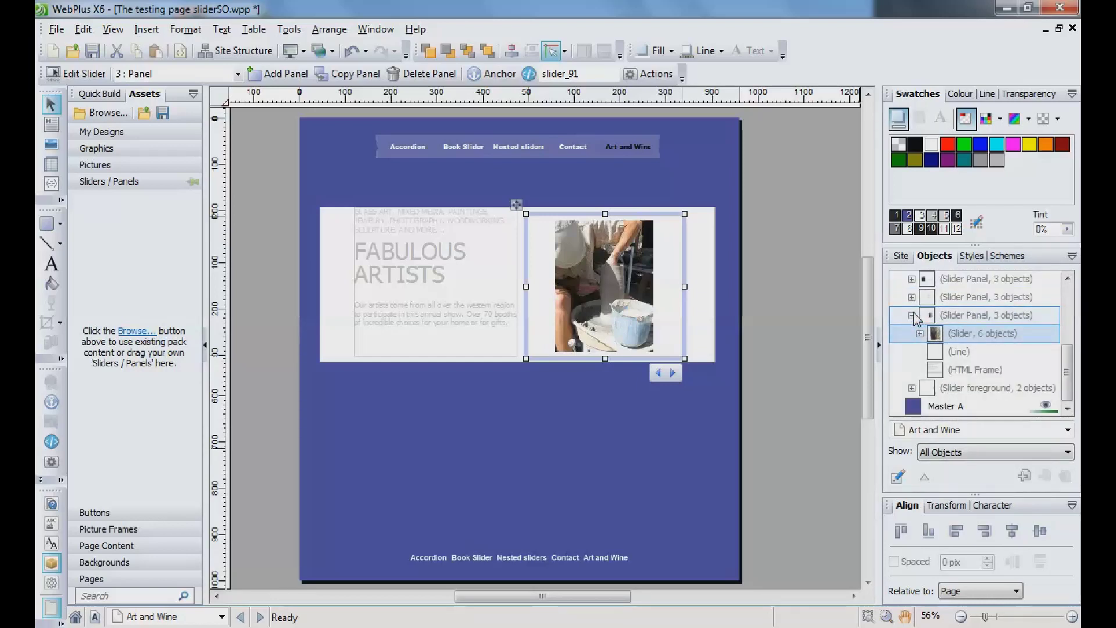
click(911, 315)
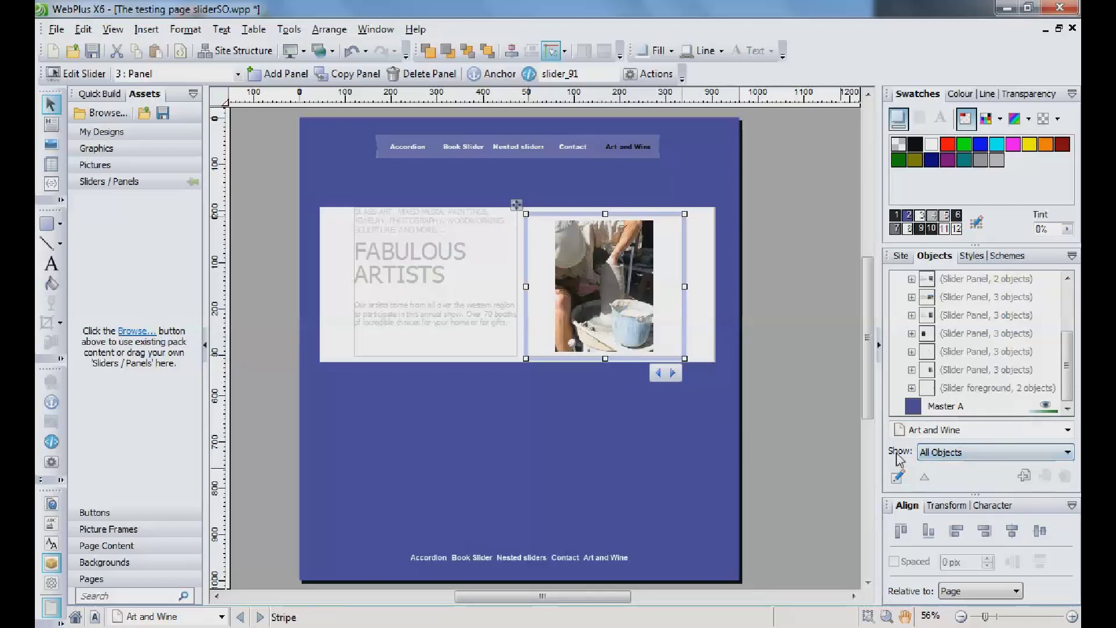
Filter the Objects list to Slider Panel only and scroll back to its top
click(975, 453)
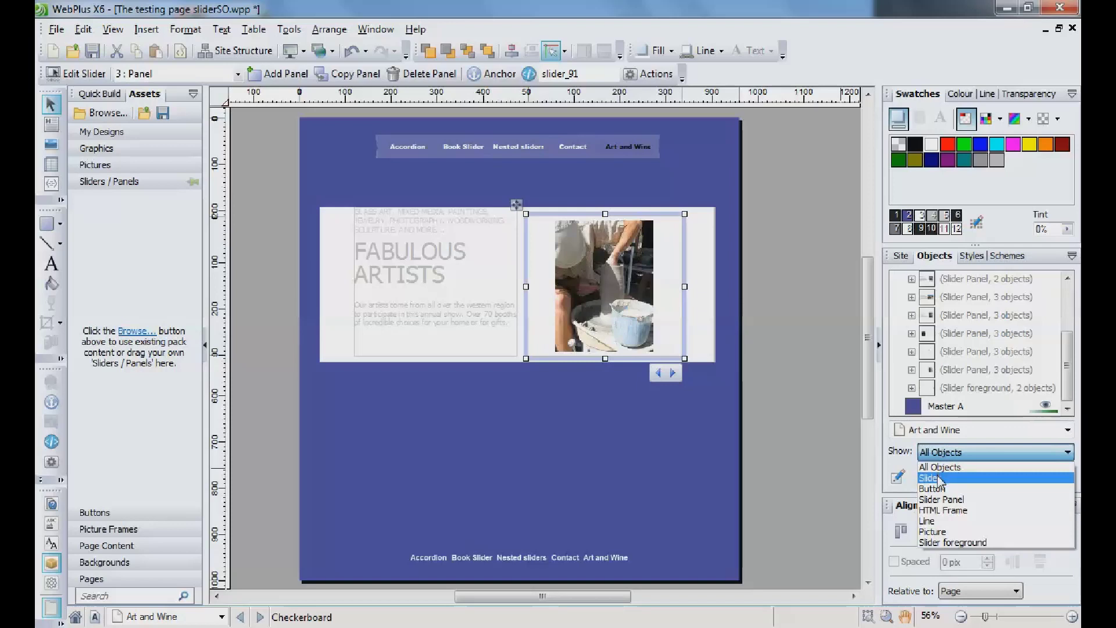
click(953, 502)
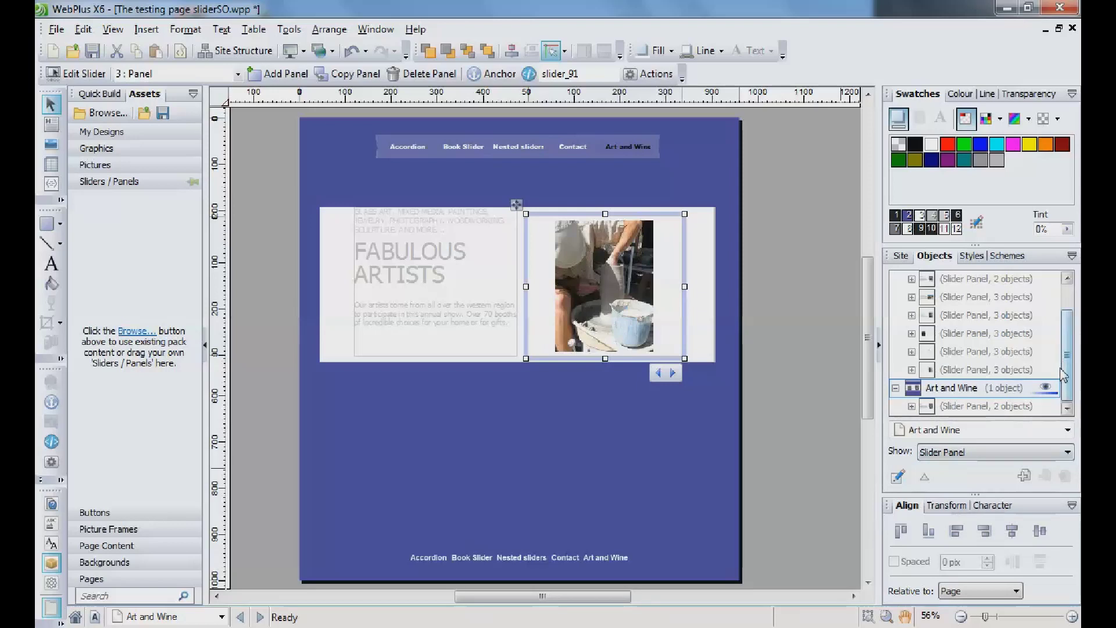
mouse_move(1068, 340)
mouse_down()
mouse_move(1068, 314)
mouse_move(1075, 401)
mouse_move(1071, 330)
mouse_up()
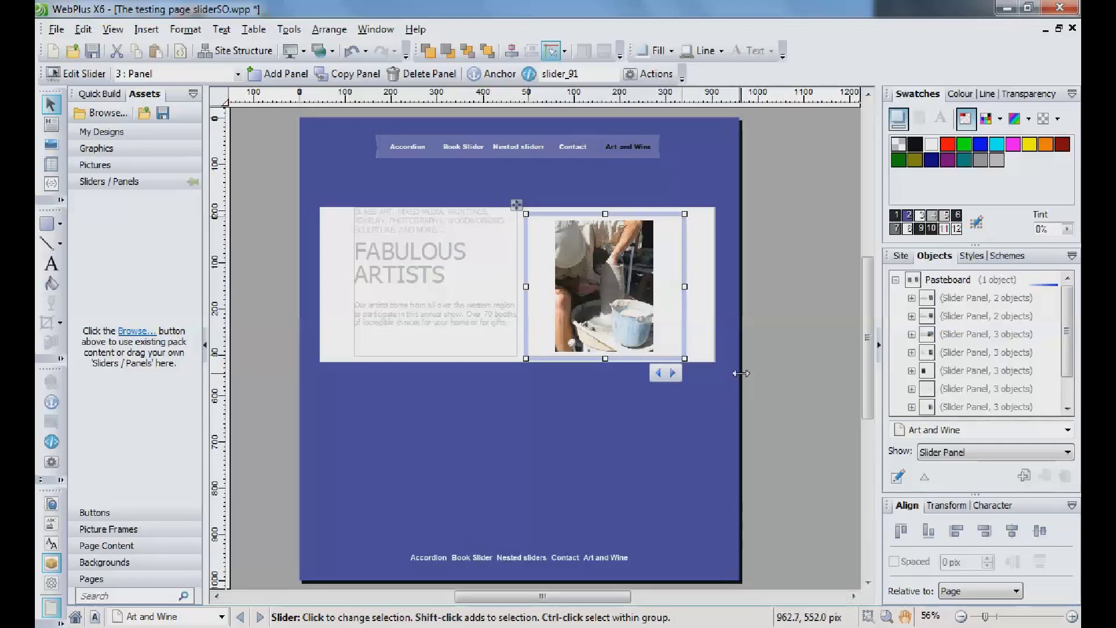
Select slider_90 and advance it from Artists through to the FOOD panel
click(711, 354)
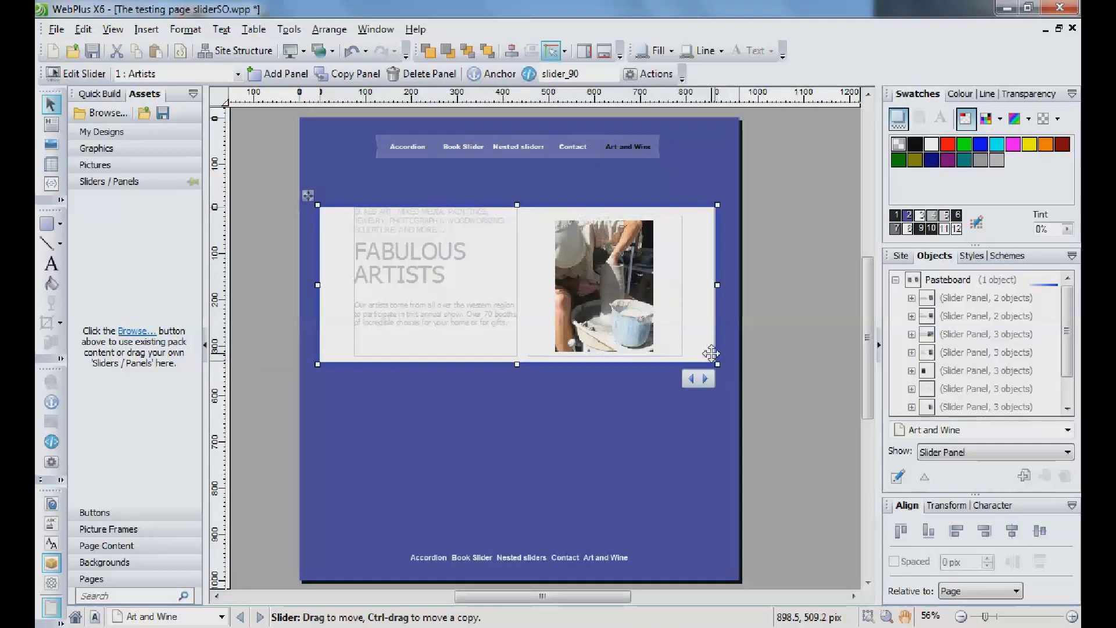
click(705, 379)
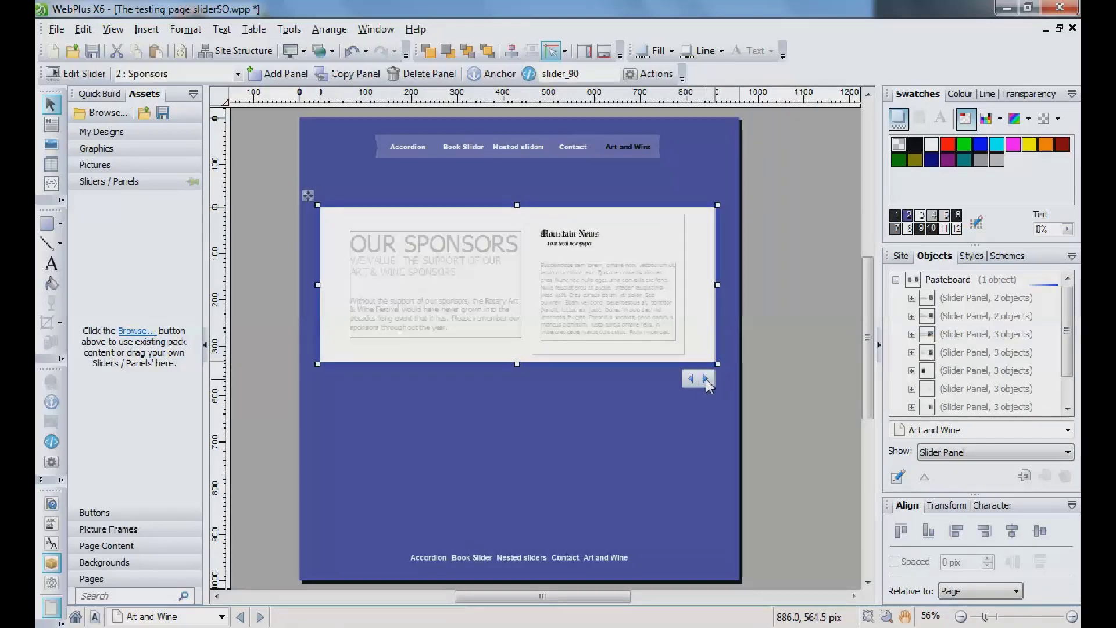
click(705, 380)
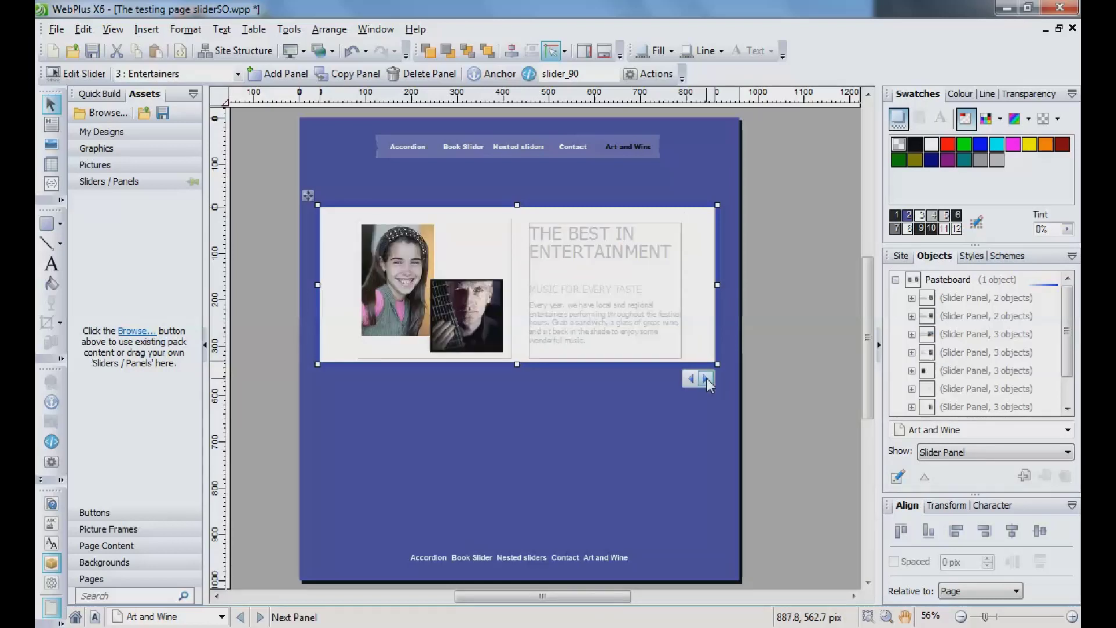
click(706, 379)
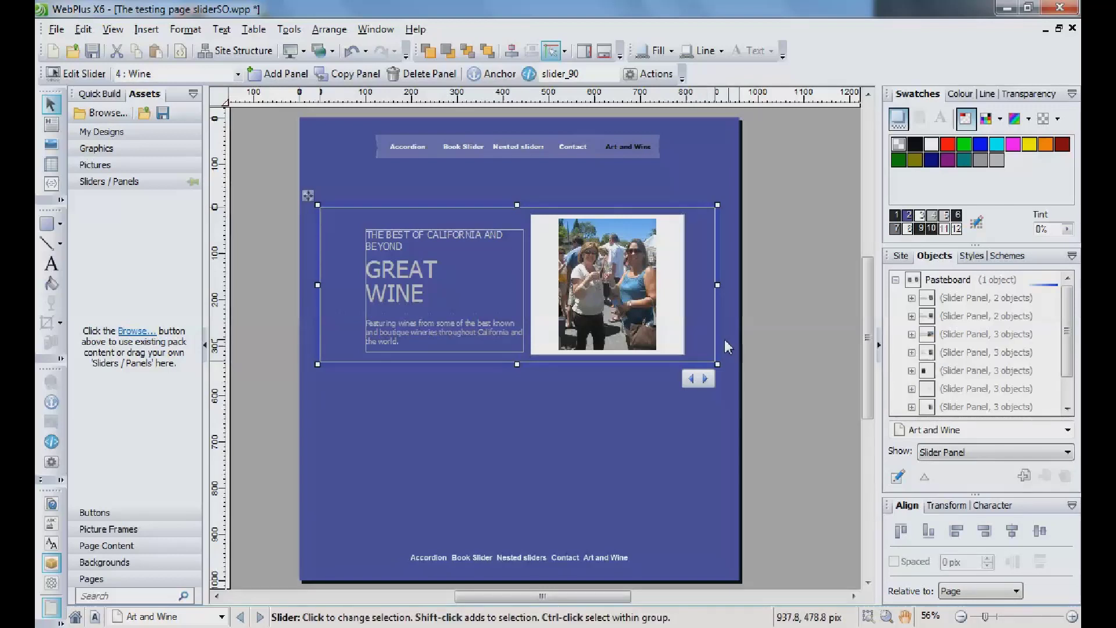
click(706, 379)
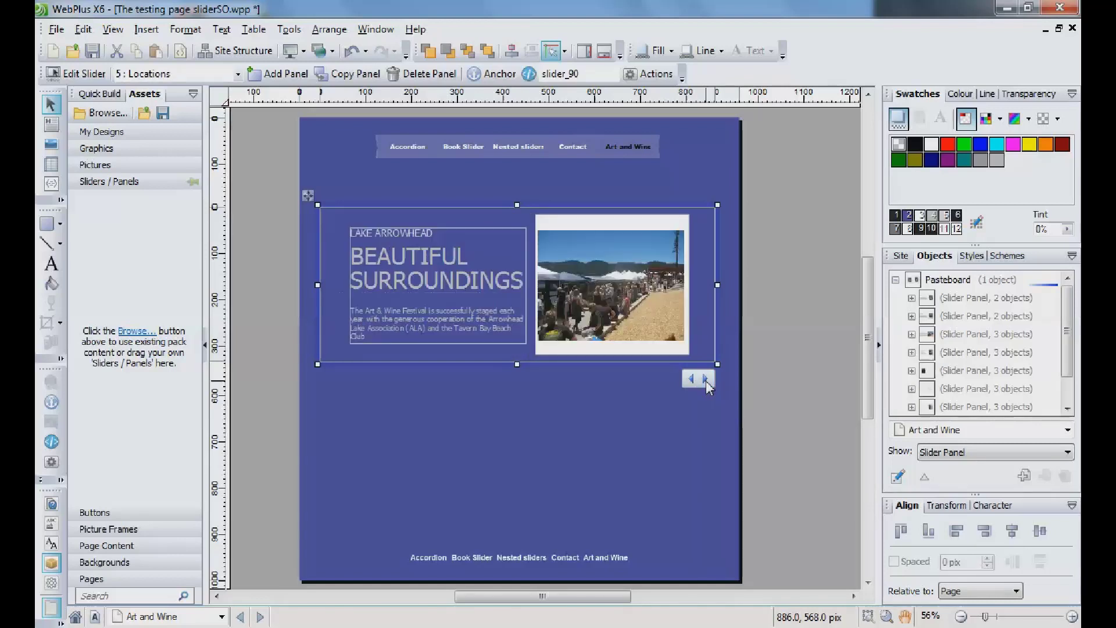
click(705, 379)
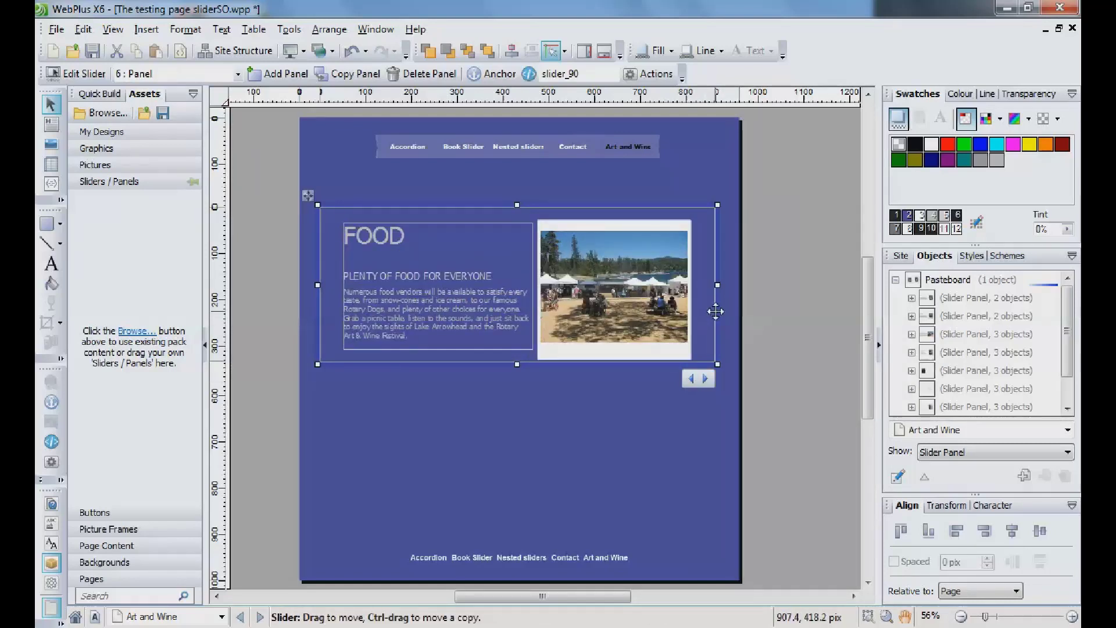
click(81, 74)
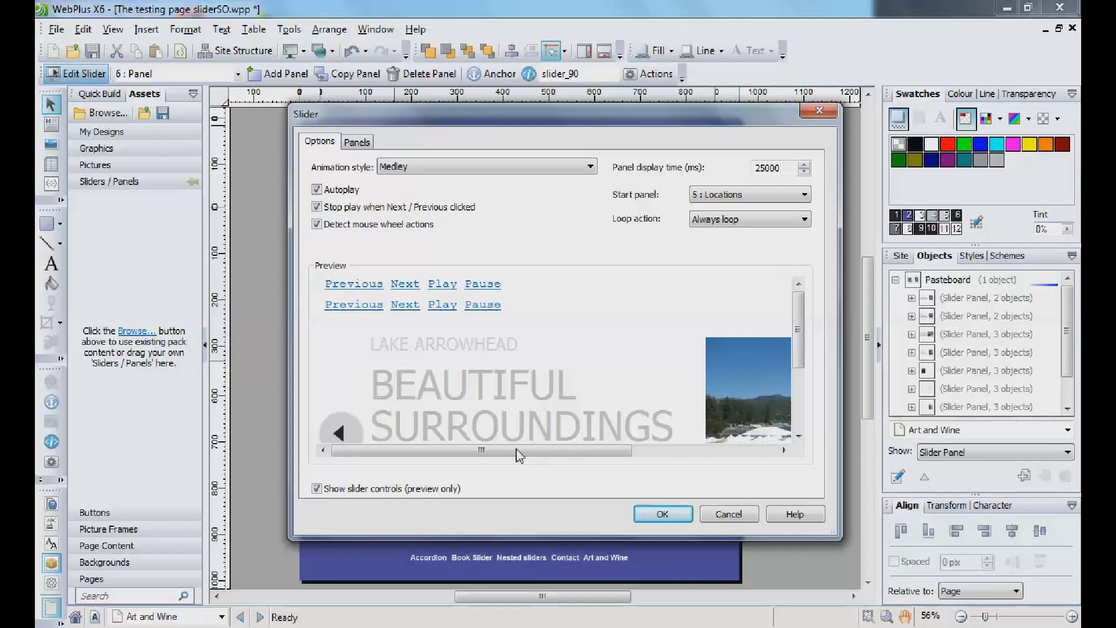
Scroll slider_90's preview and review its Panels list before returning to Options
drag(516, 451, 647, 428)
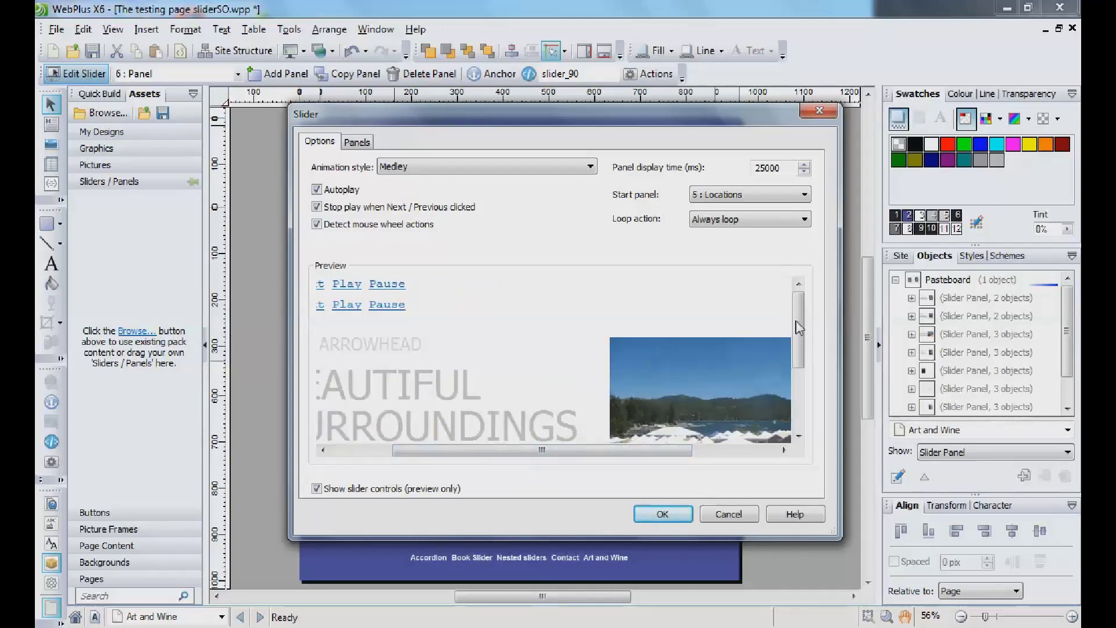
drag(799, 327, 799, 374)
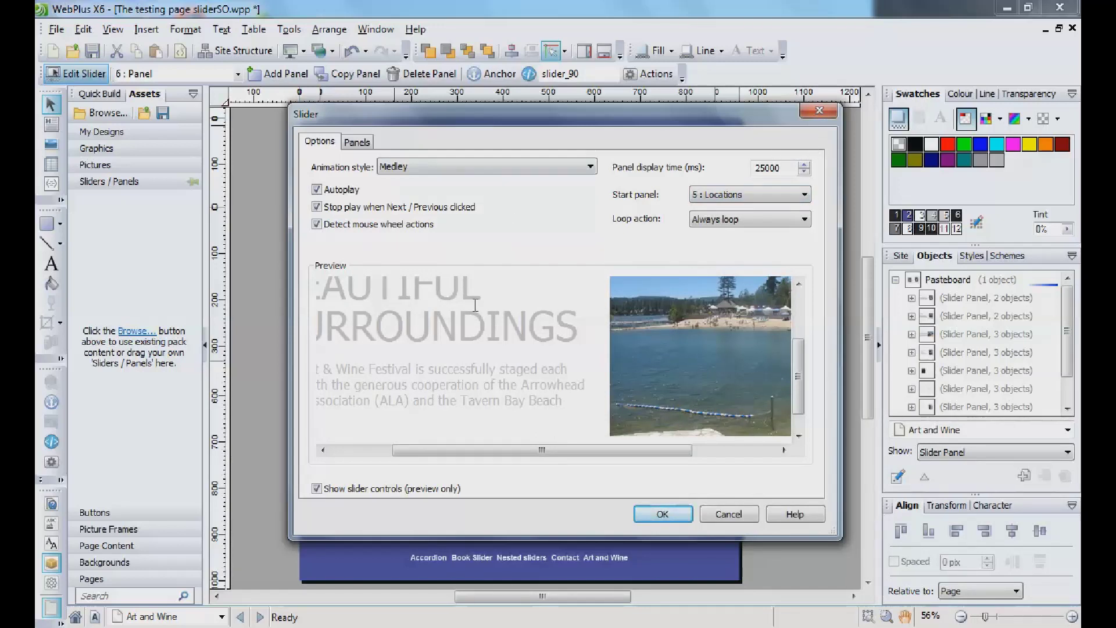
click(354, 142)
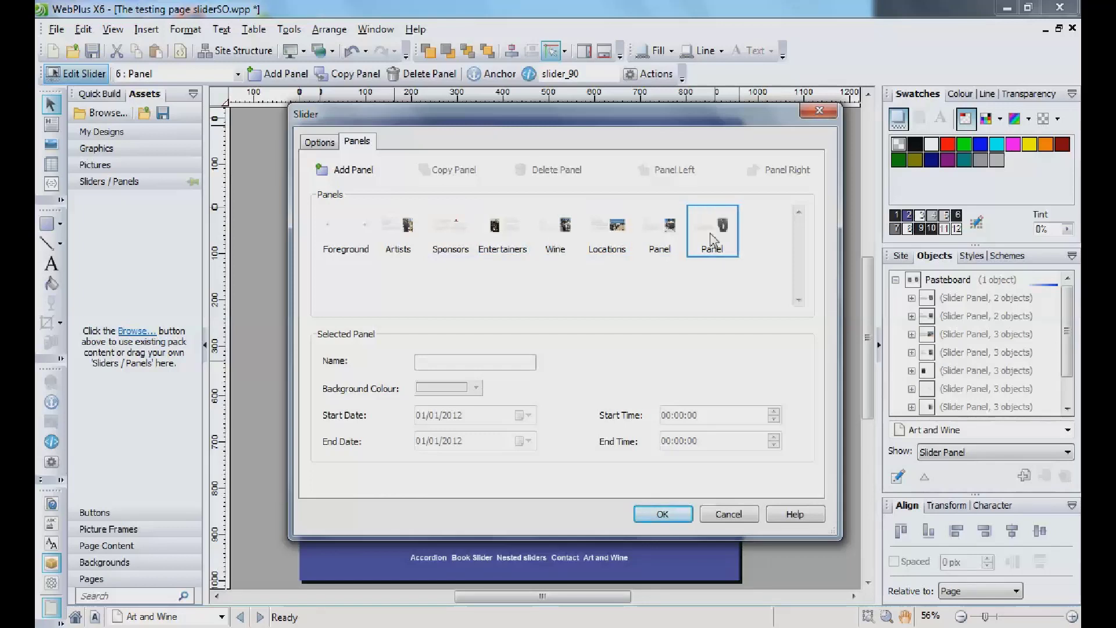
click(319, 145)
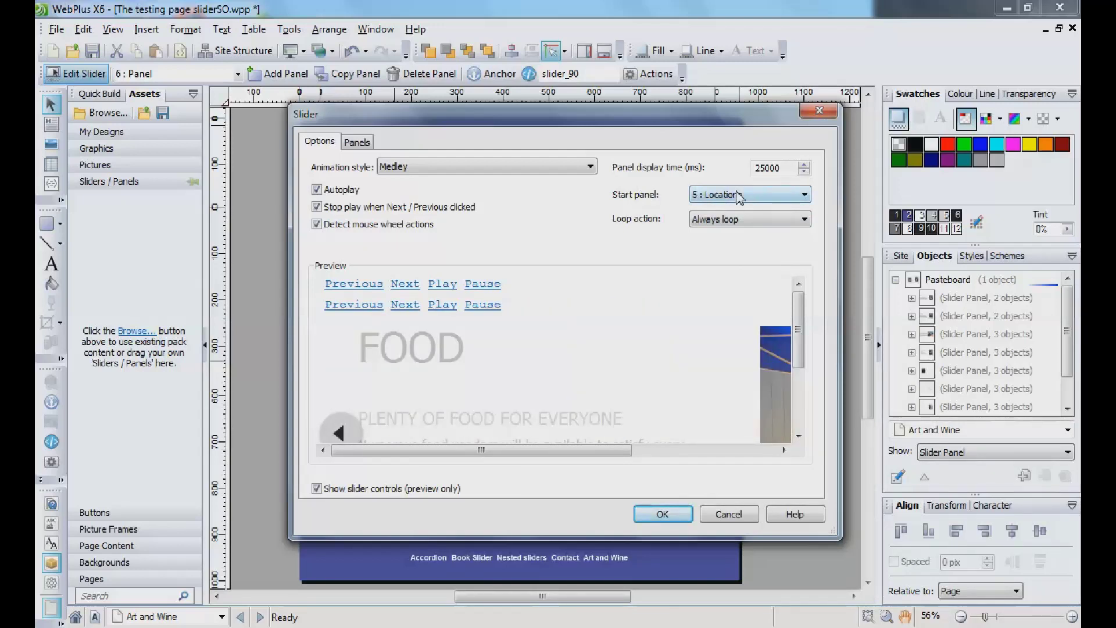
Set slider_90's start panel to 1 : Artists with Autoplay checked, and apply
click(805, 196)
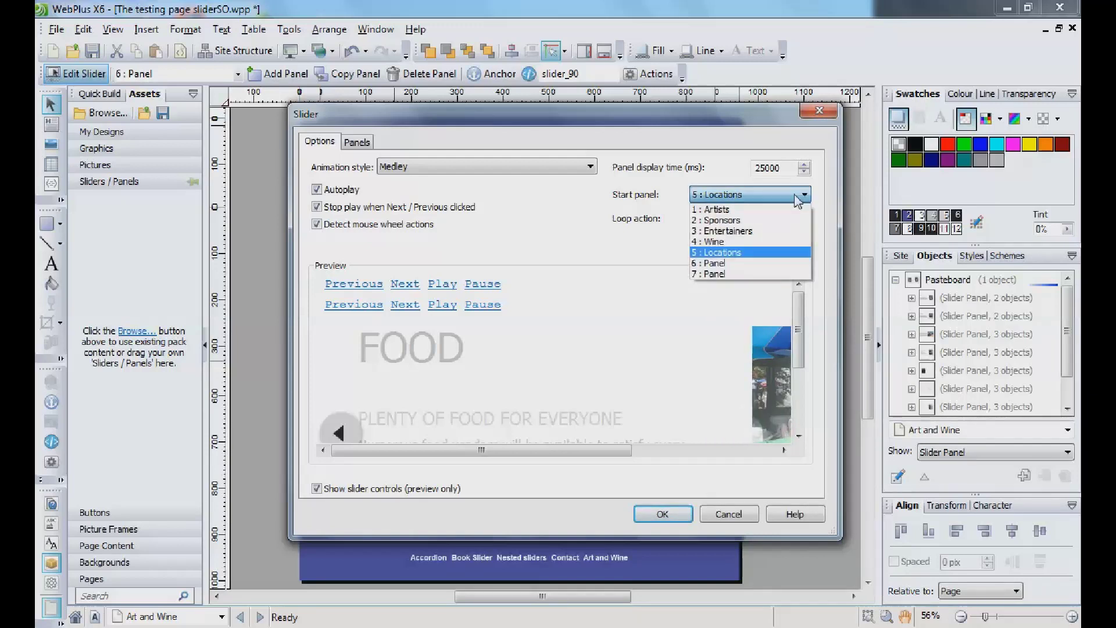
click(718, 210)
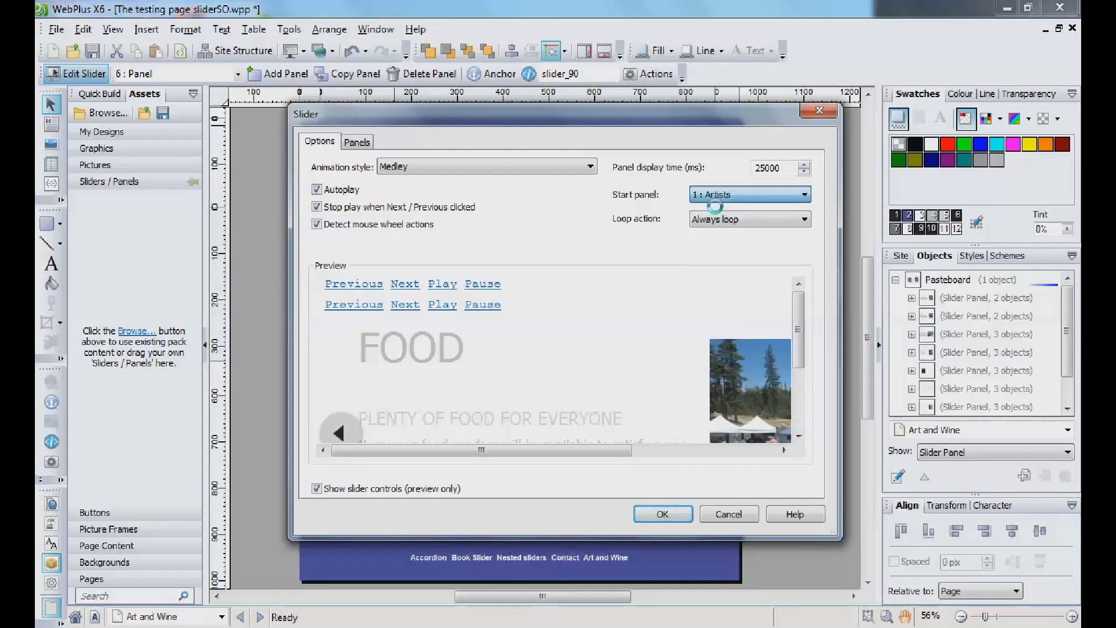
key(Tab)
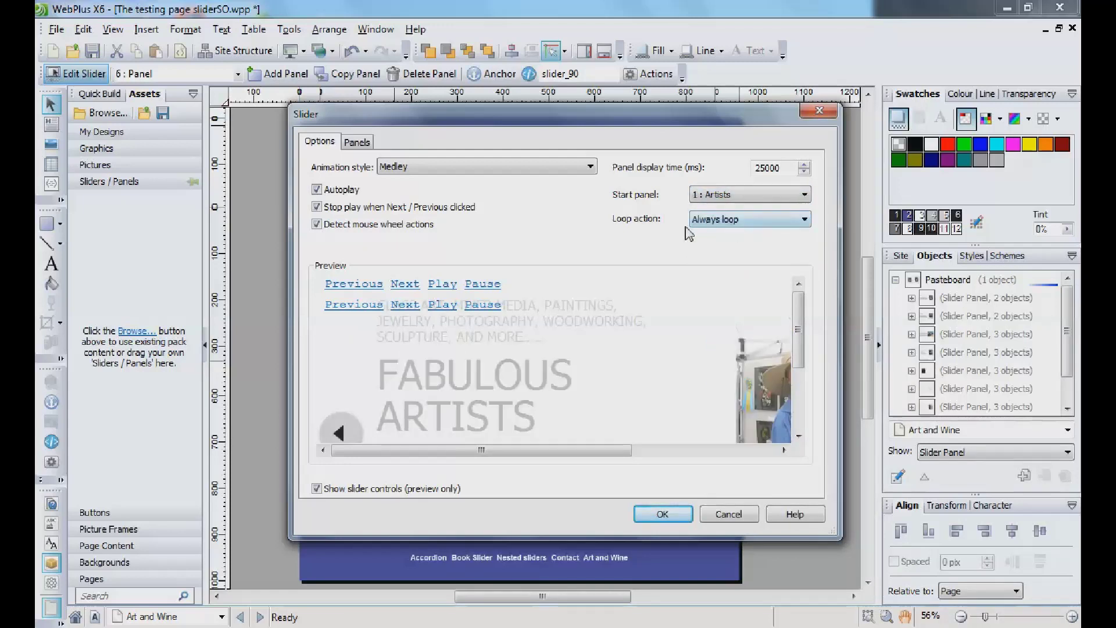
click(316, 189)
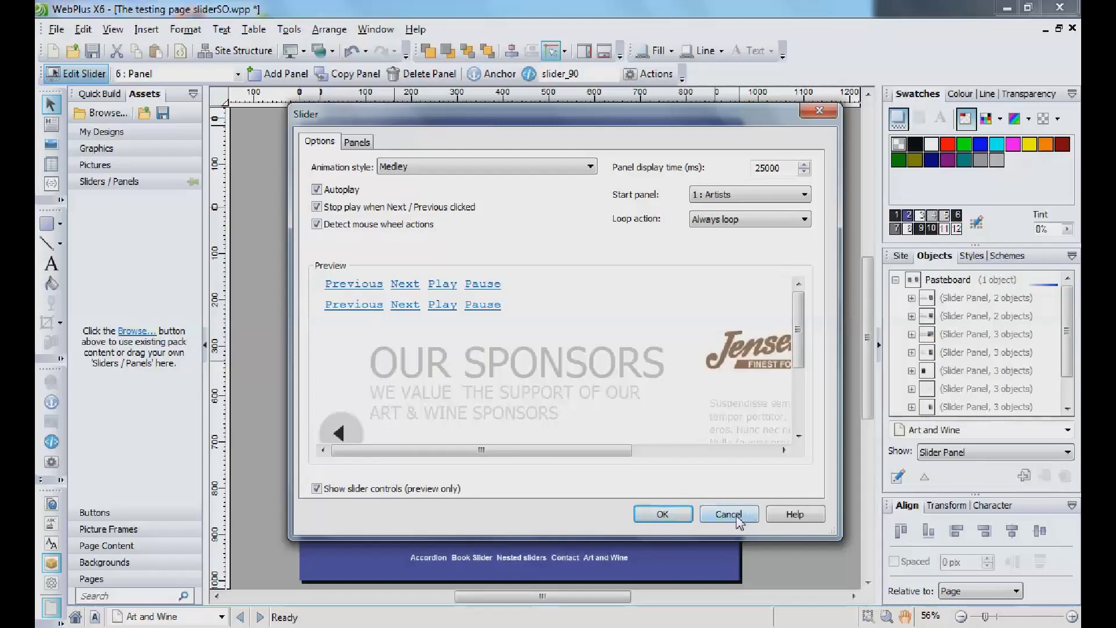
click(655, 517)
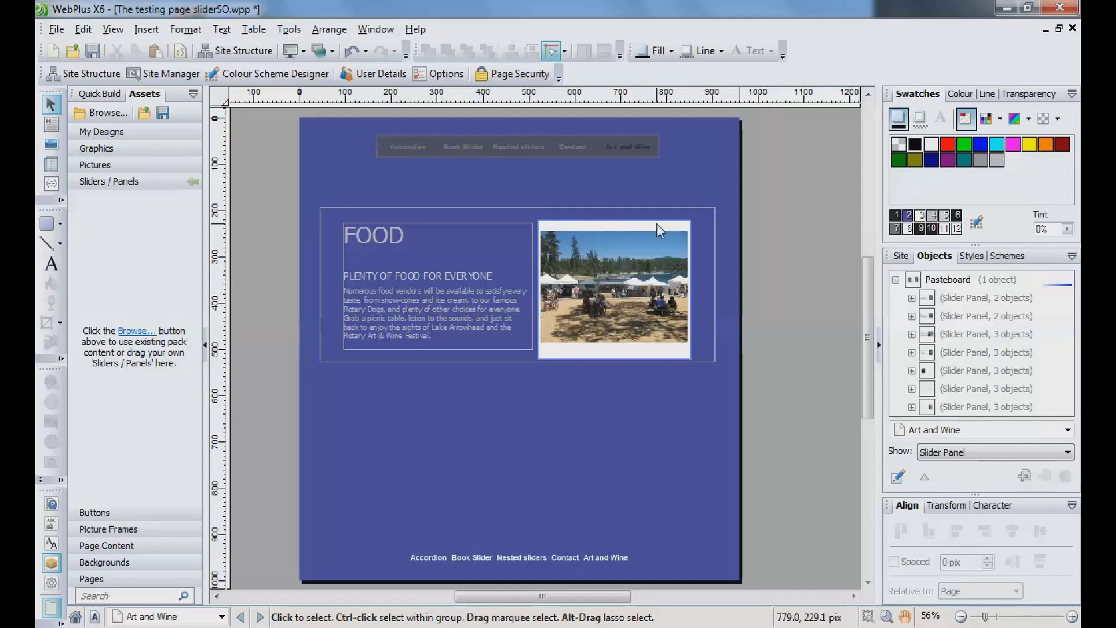
Select nested slider_96 in the FOOD panel and cycle its photos back to panel 3
click(710, 240)
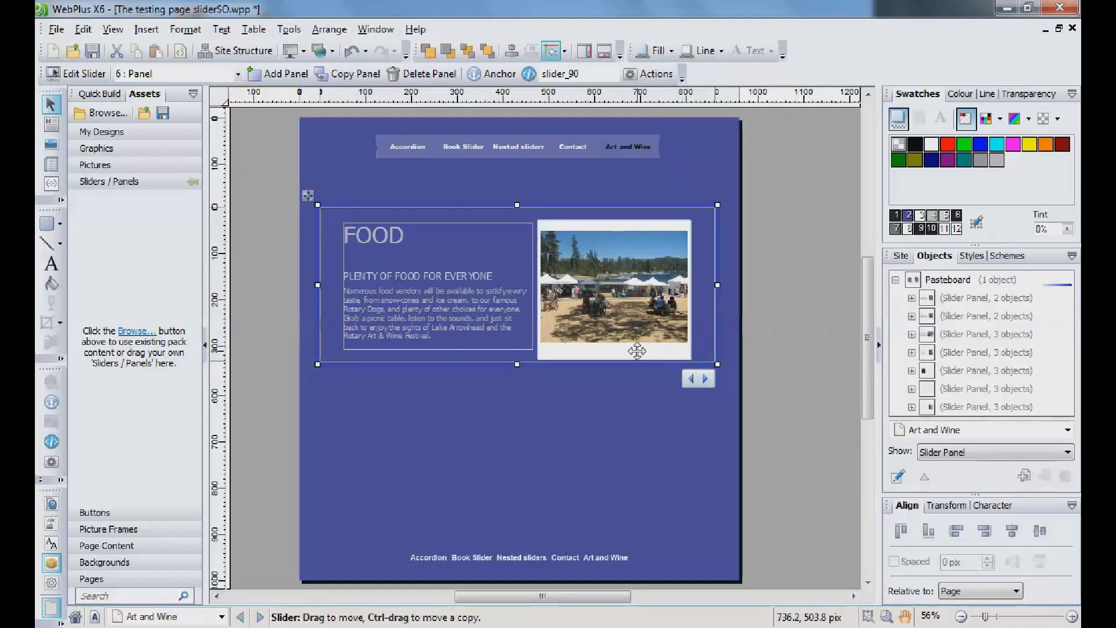
key(Escape)
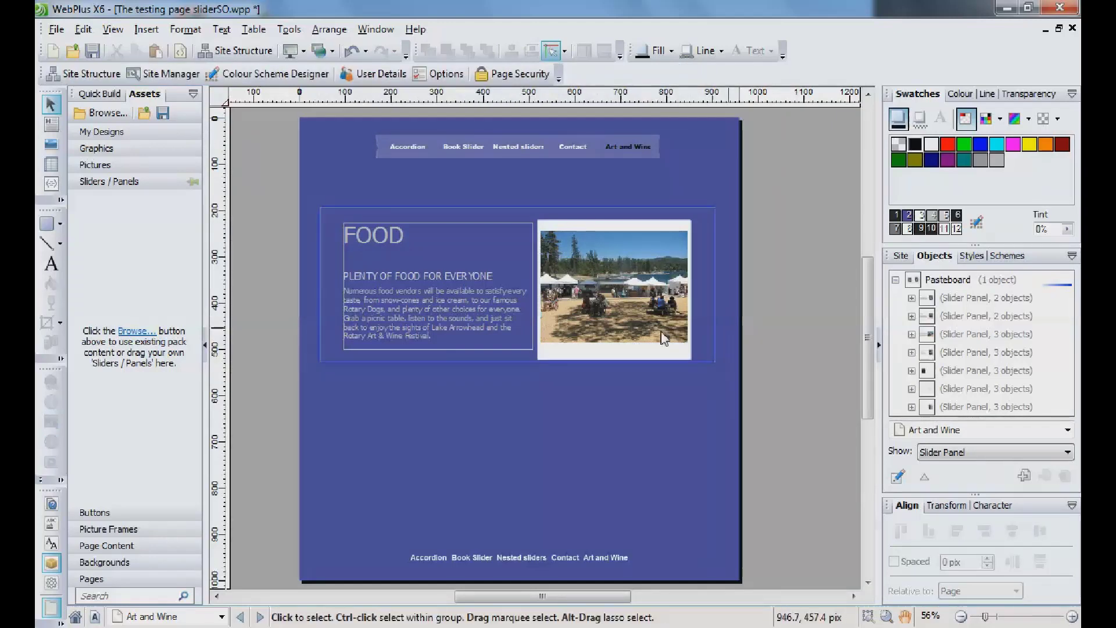
click(637, 354)
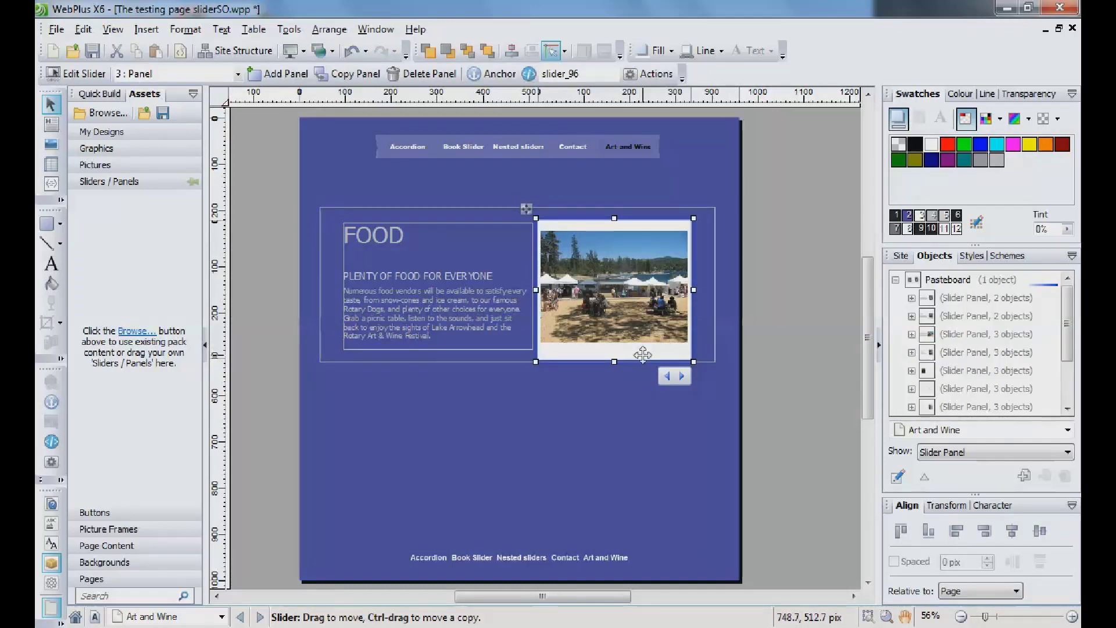
click(681, 378)
click(681, 378)
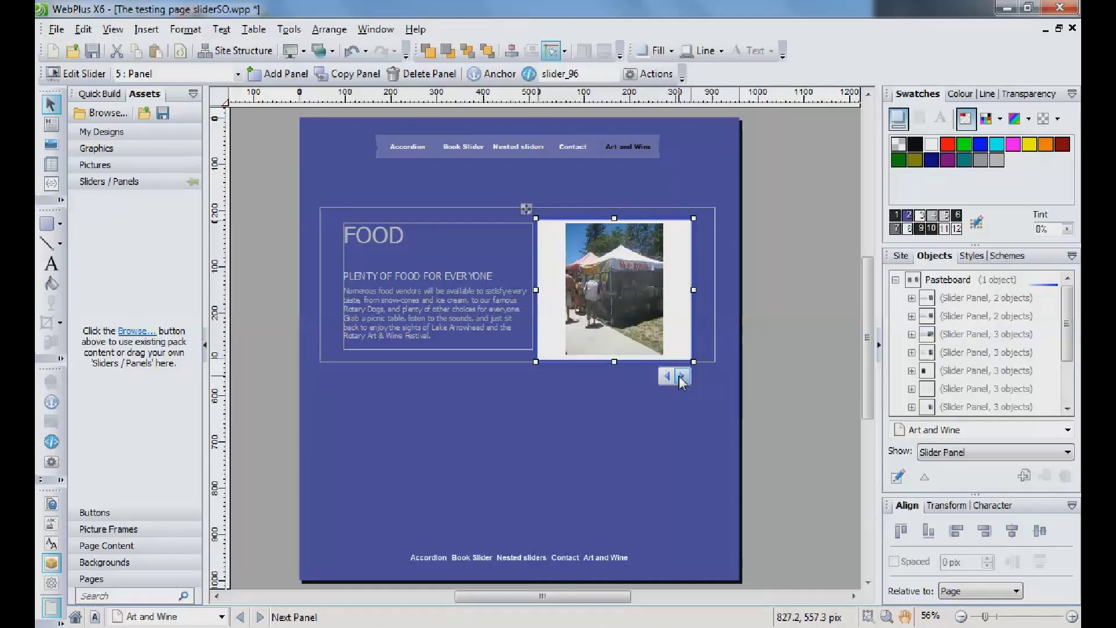
click(681, 378)
click(681, 378)
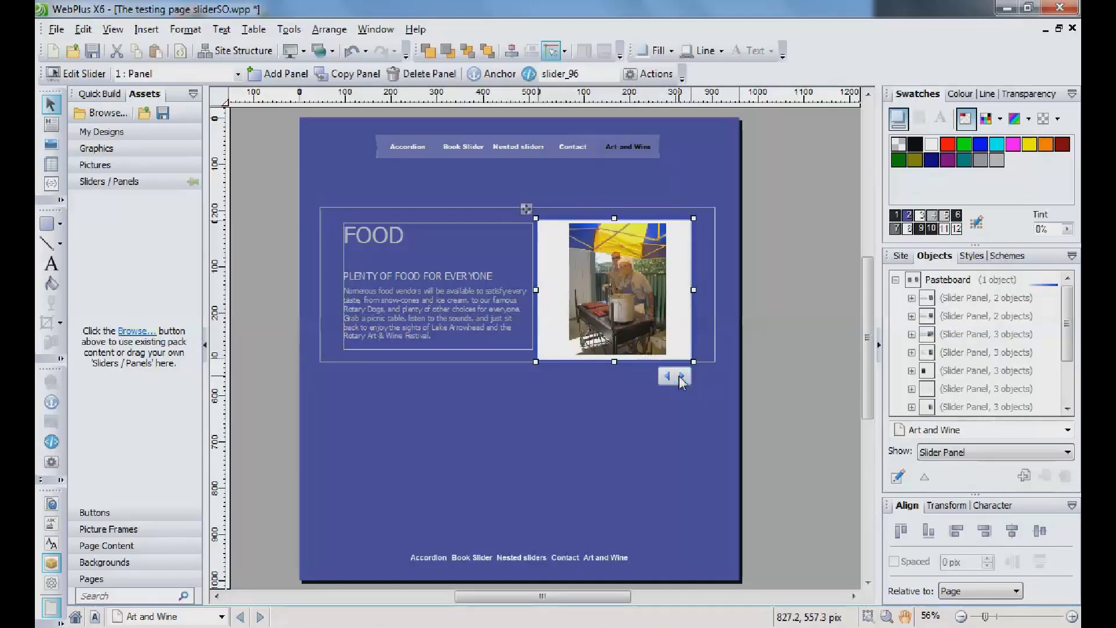
click(681, 377)
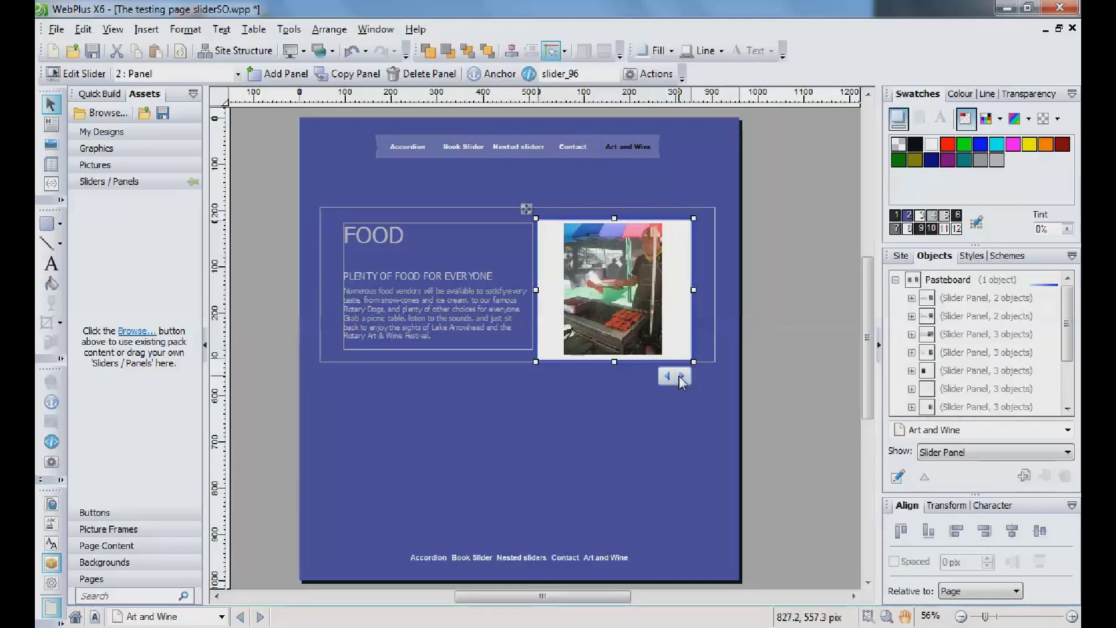
click(681, 378)
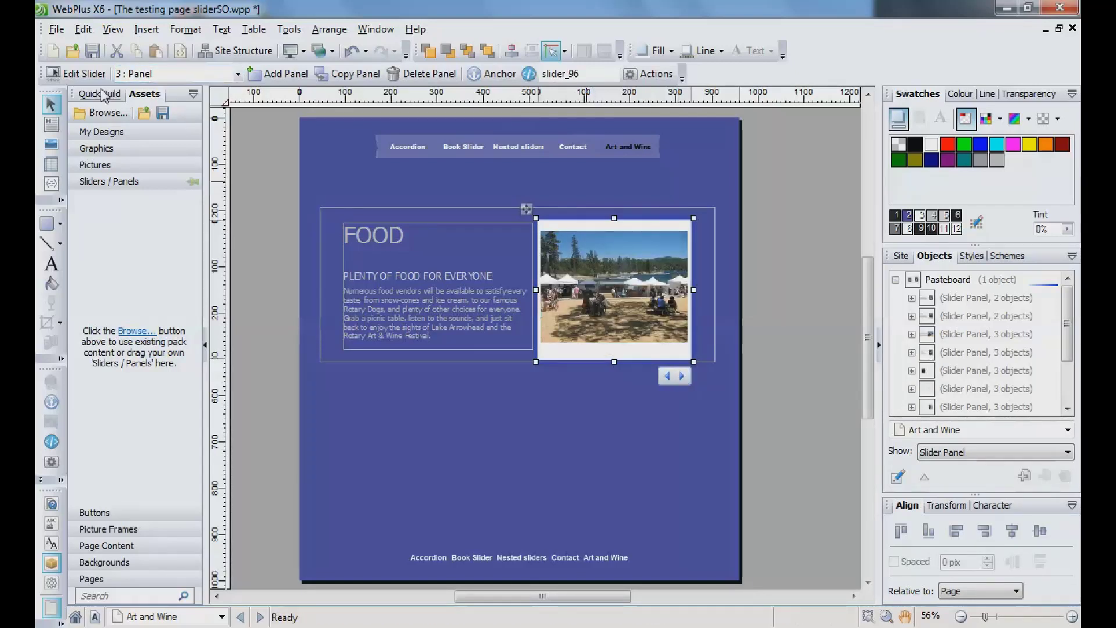
click(75, 75)
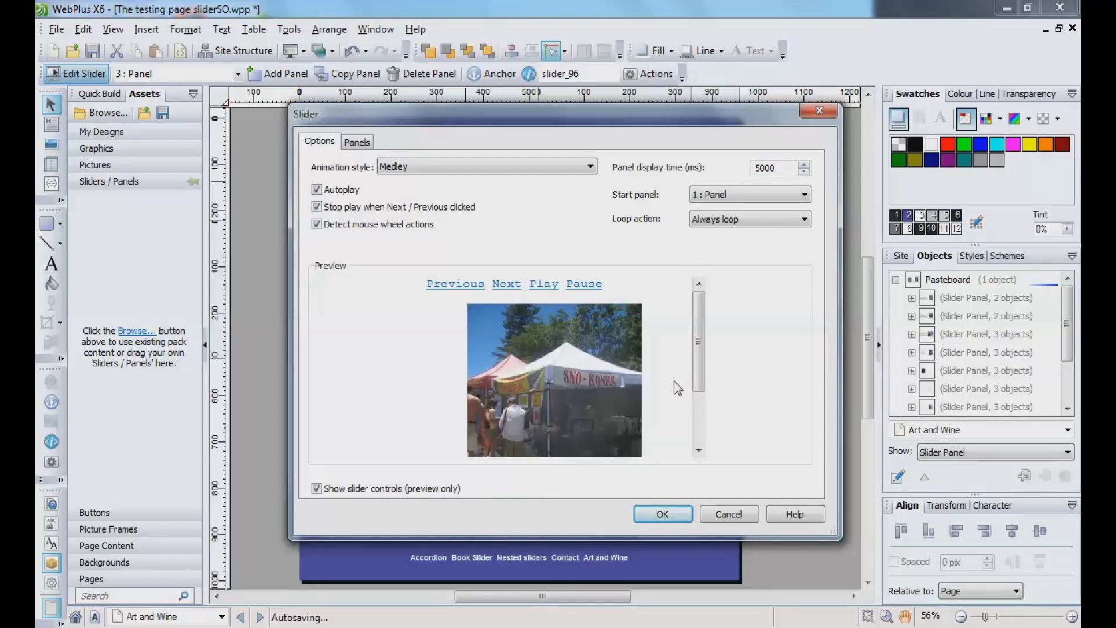
click(358, 143)
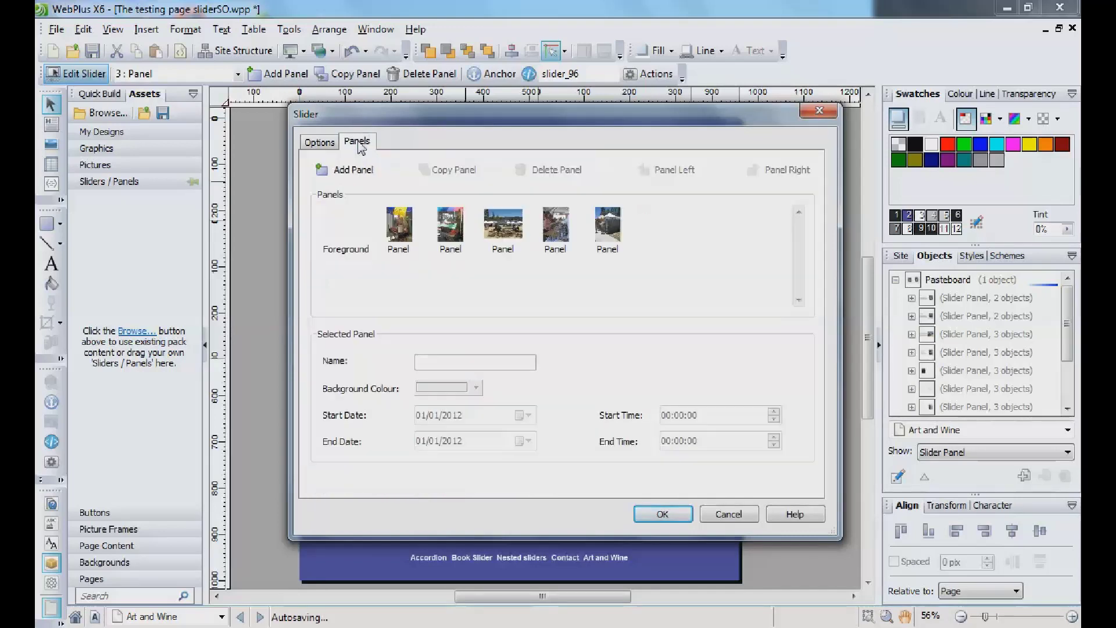
click(655, 519)
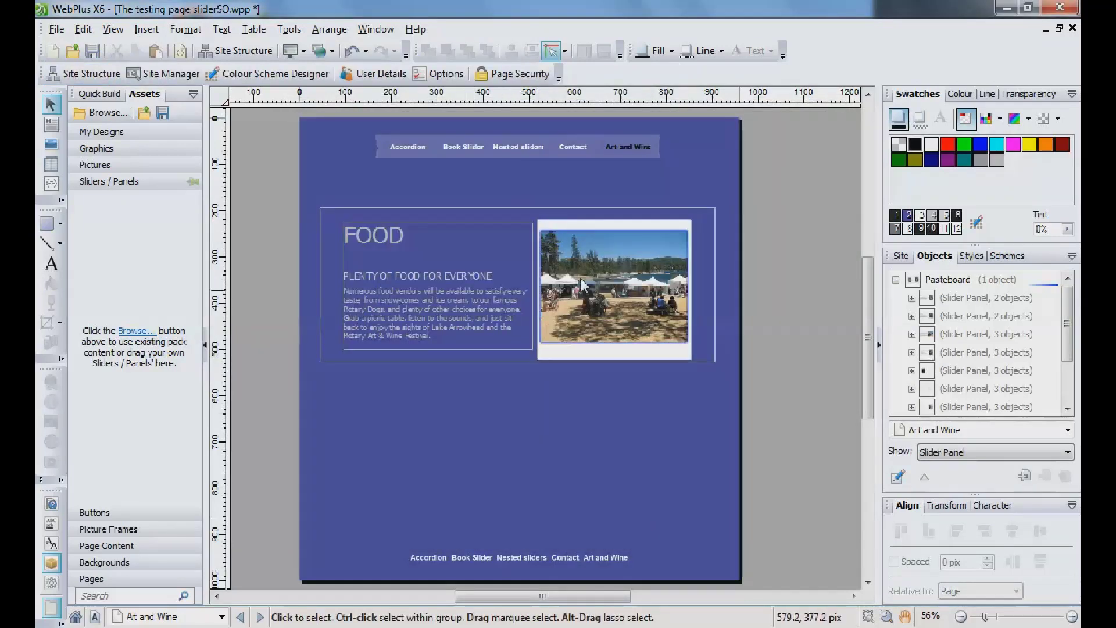
Replace slider_96's current food photo with the bridge picture from Assets > Pictures
click(587, 276)
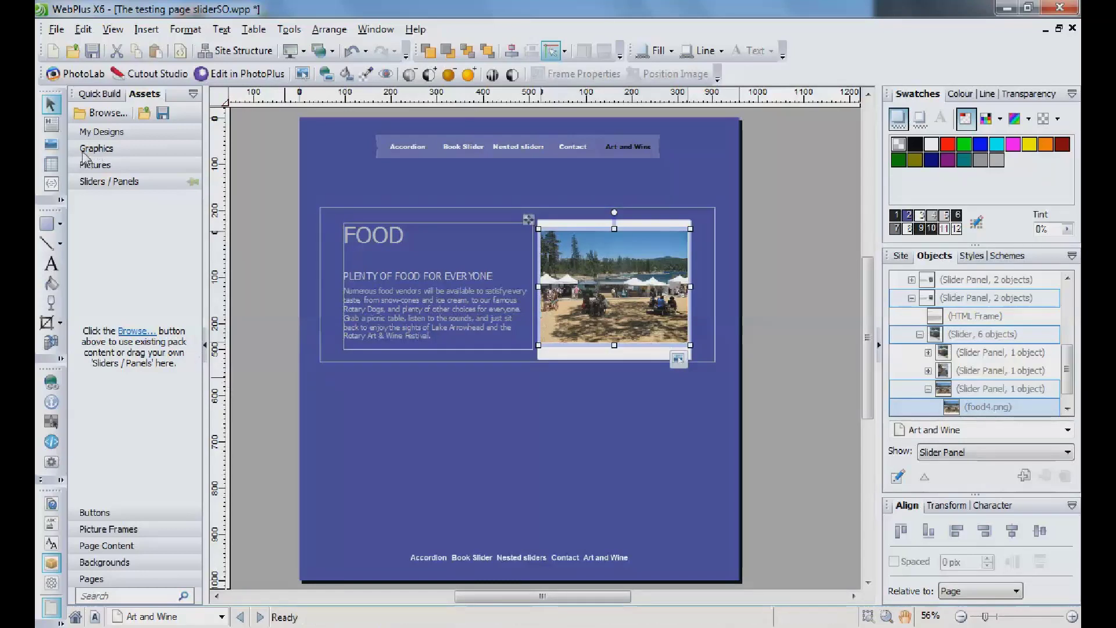
click(99, 166)
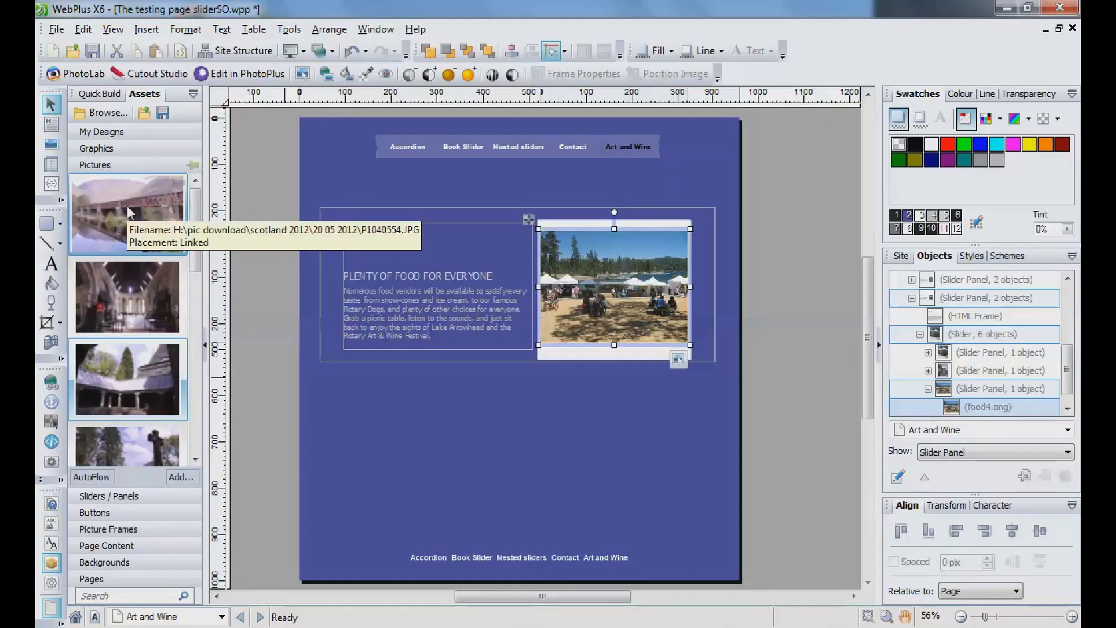
drag(120, 215, 600, 271)
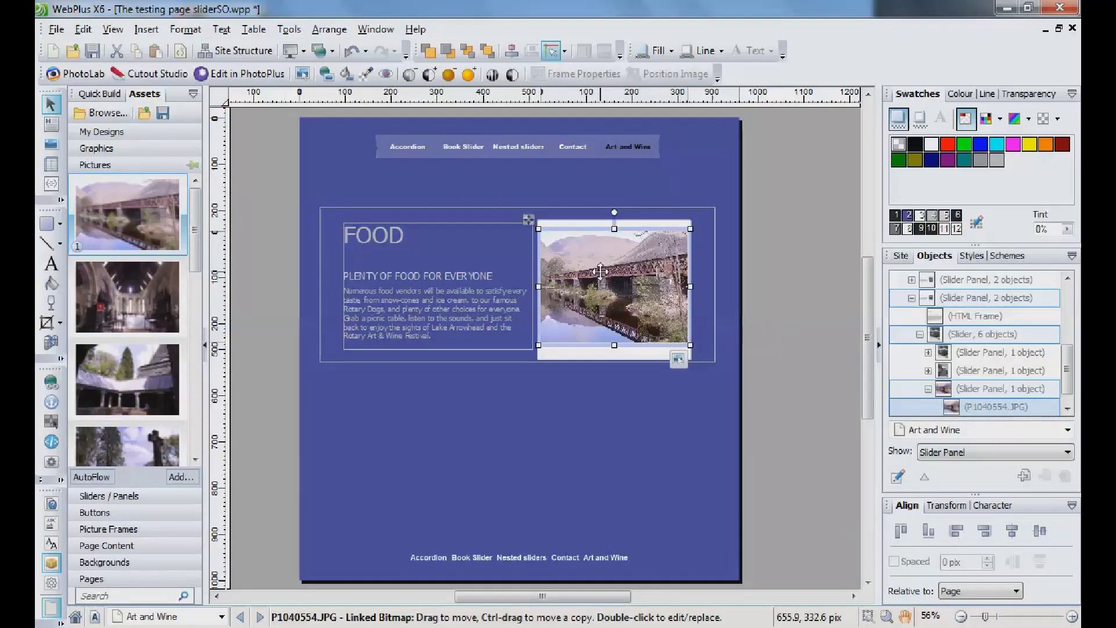
Advance slider_96 to panel 4 and replace its image with the sailboat picture P1040521.JPG
click(648, 356)
click(683, 377)
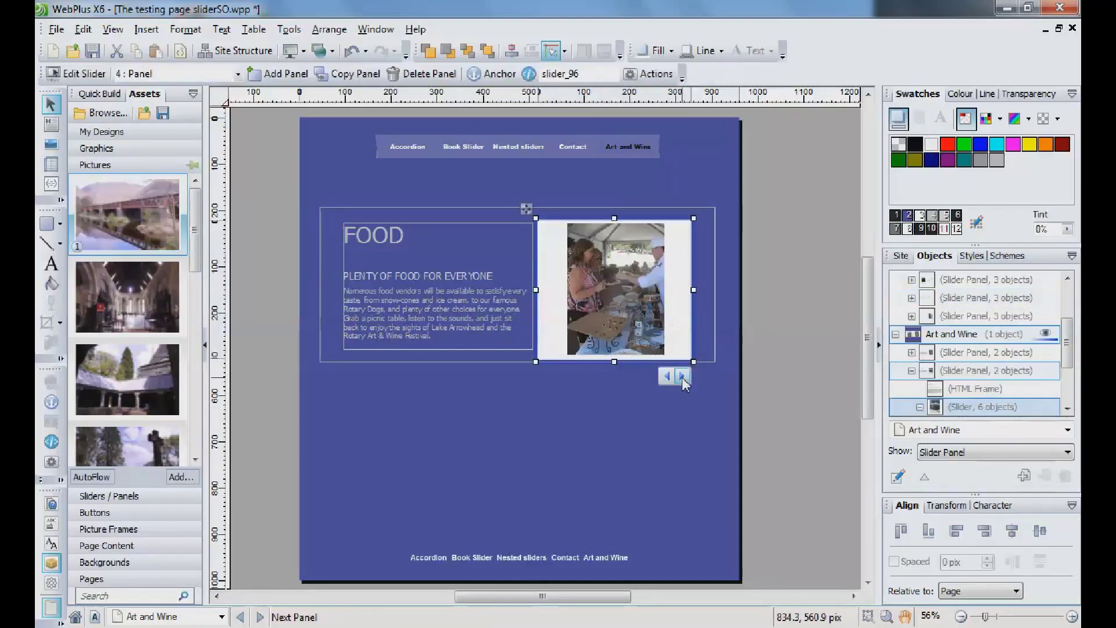
drag(196, 220, 619, 296)
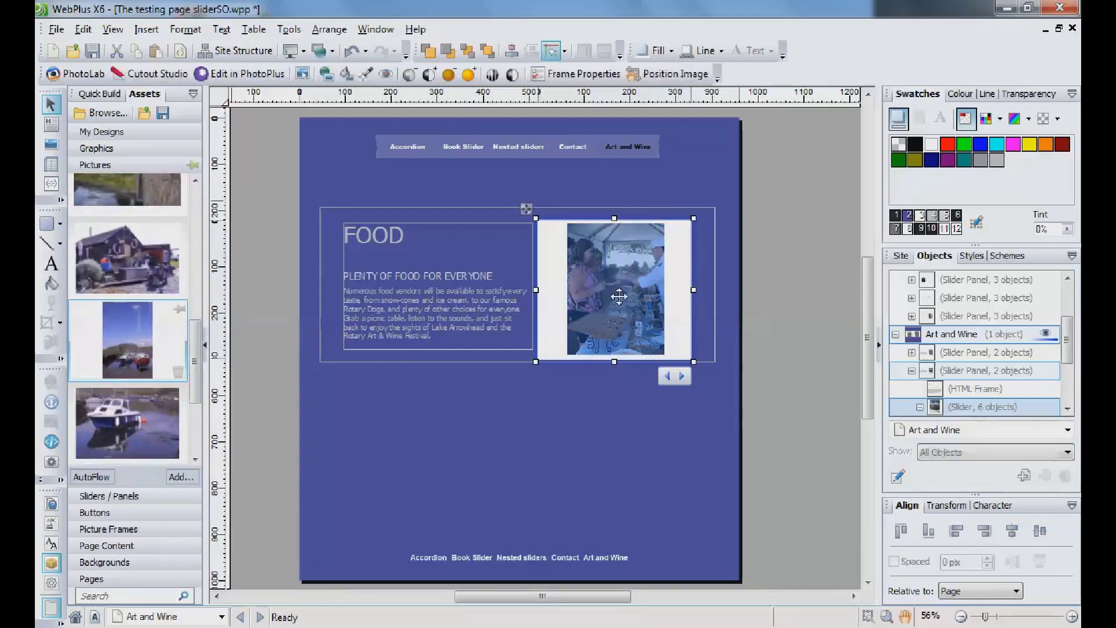
On the ART panel, put the sailboat photo in nested slider panel 1 and the motorboat in panel 2
click(702, 363)
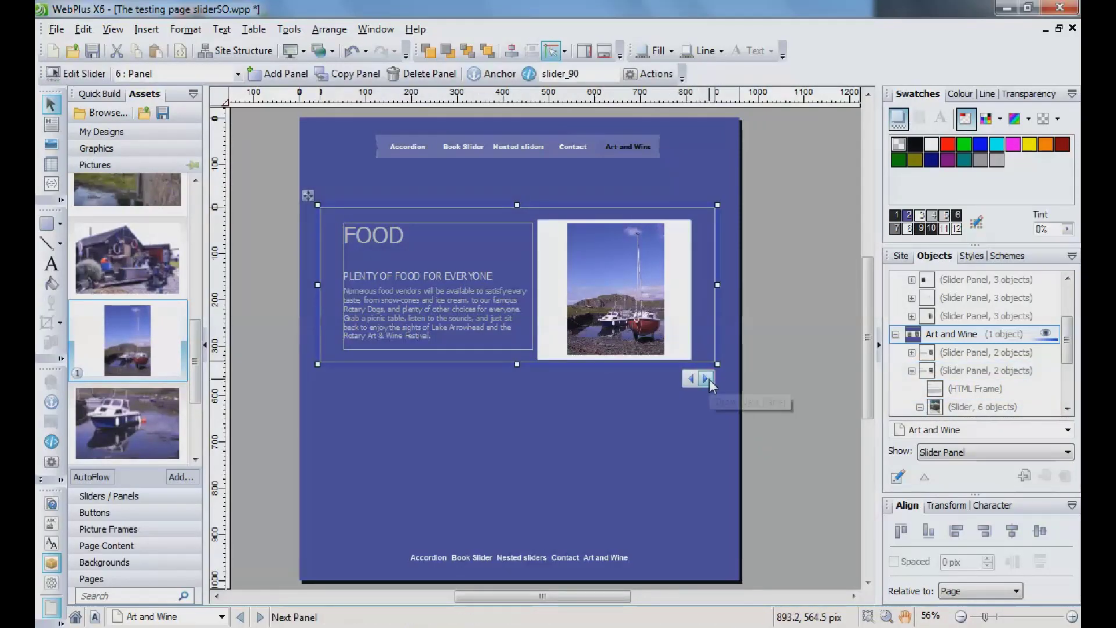
click(708, 378)
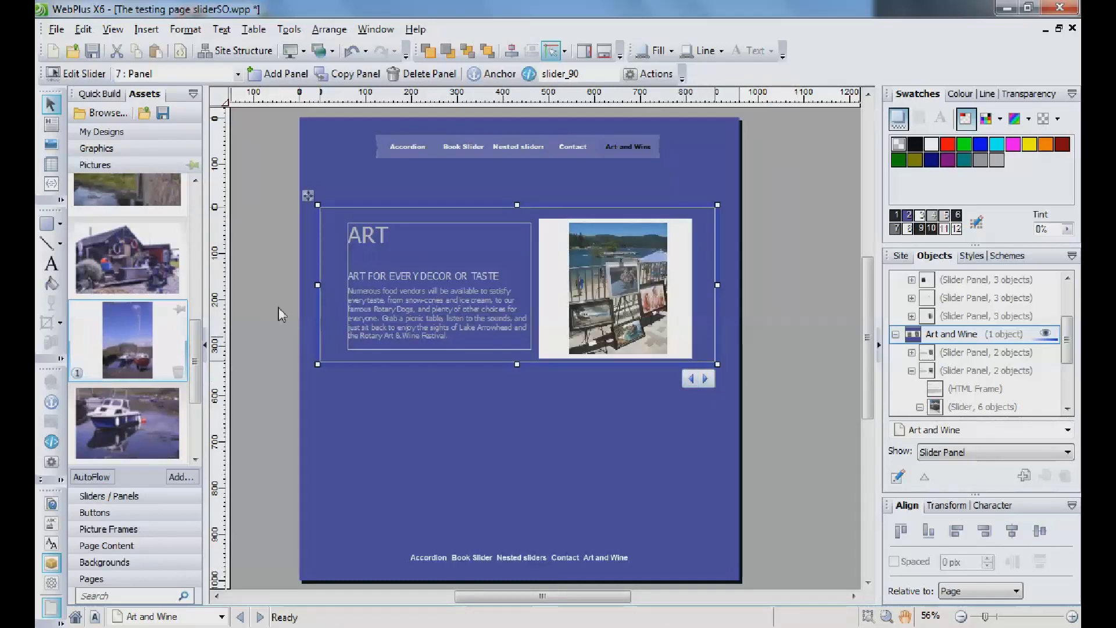
drag(281, 315, 633, 277)
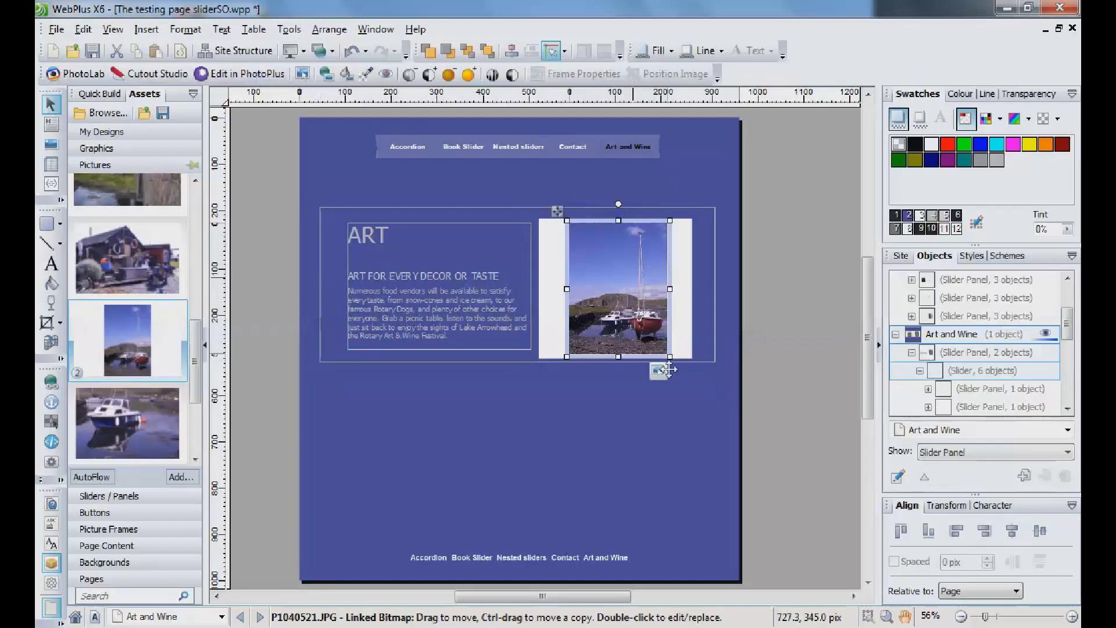
click(681, 352)
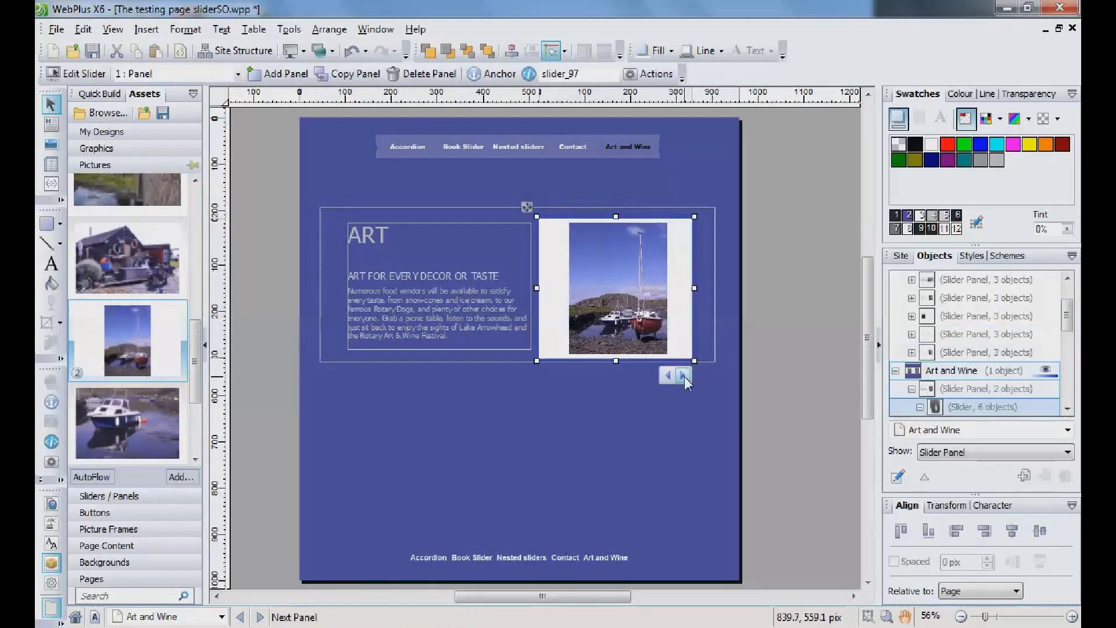
click(683, 375)
drag(127, 419, 617, 300)
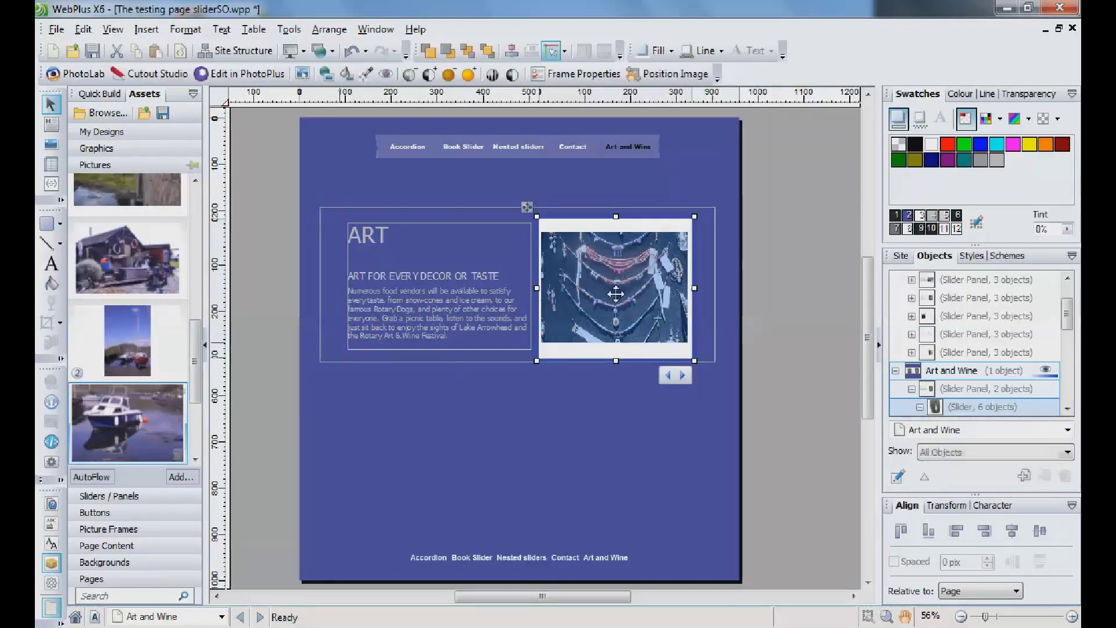
click(709, 356)
click(705, 379)
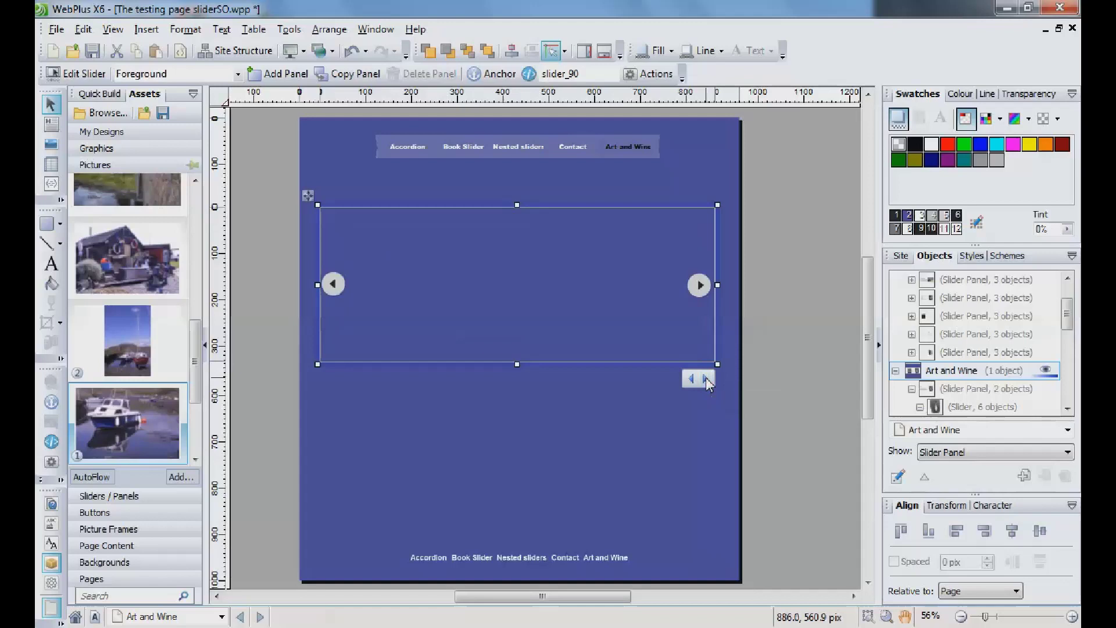
Advance to the Artists panel and replace its photo with the sailboat picture
click(705, 377)
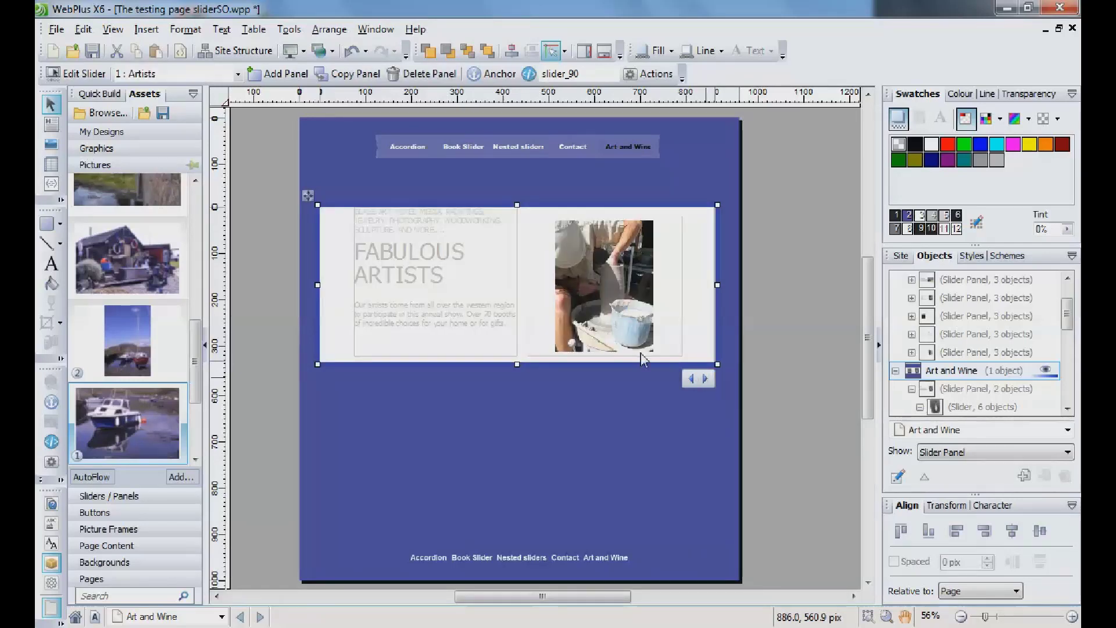
drag(106, 332, 609, 289)
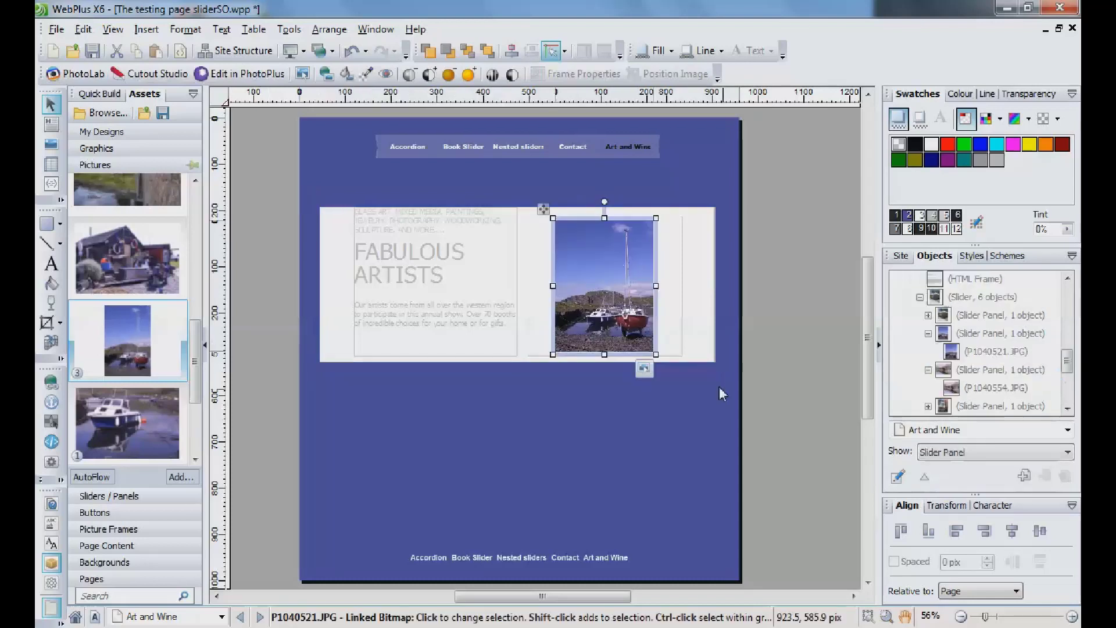
click(698, 353)
In the nested picture slider, put the river photo in panel 4 and the motorboat in panel 5
click(666, 342)
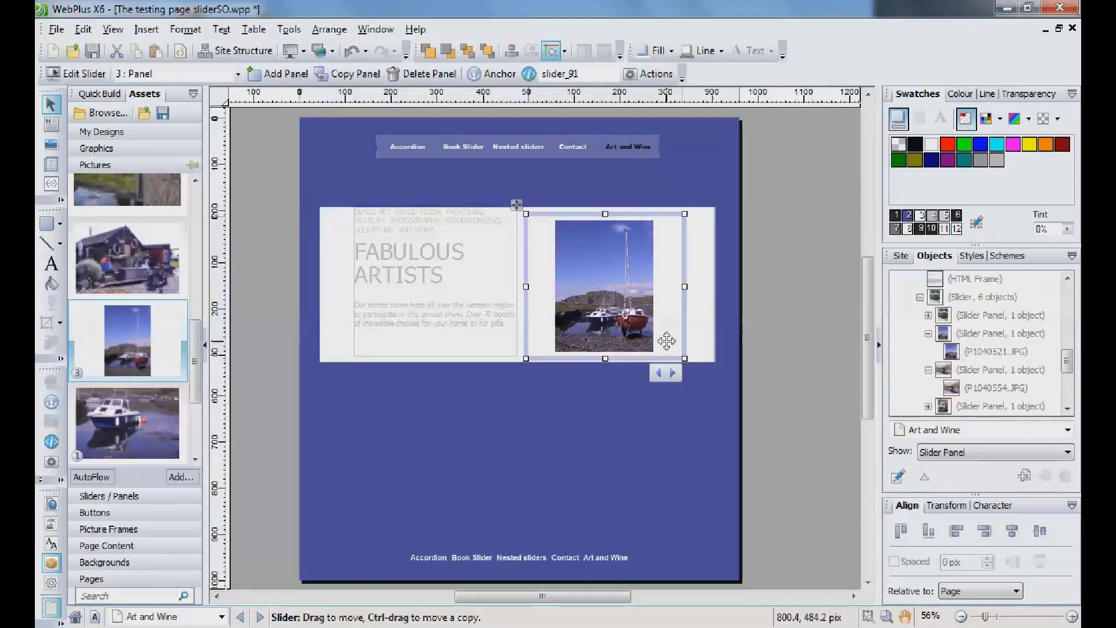
click(672, 373)
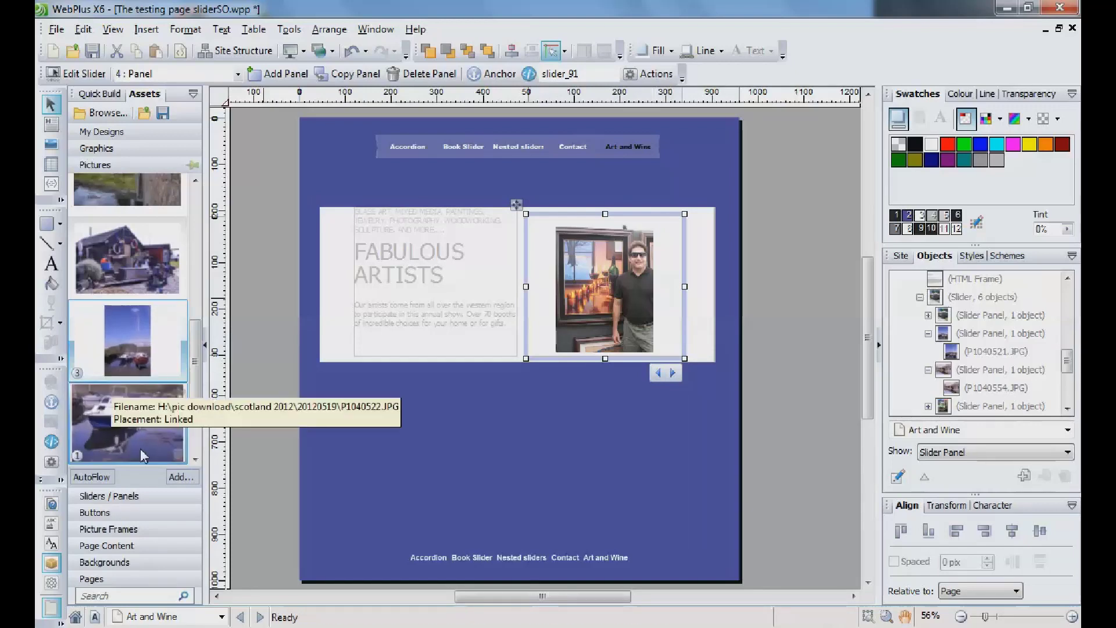
scroll(200, 318, up, 5)
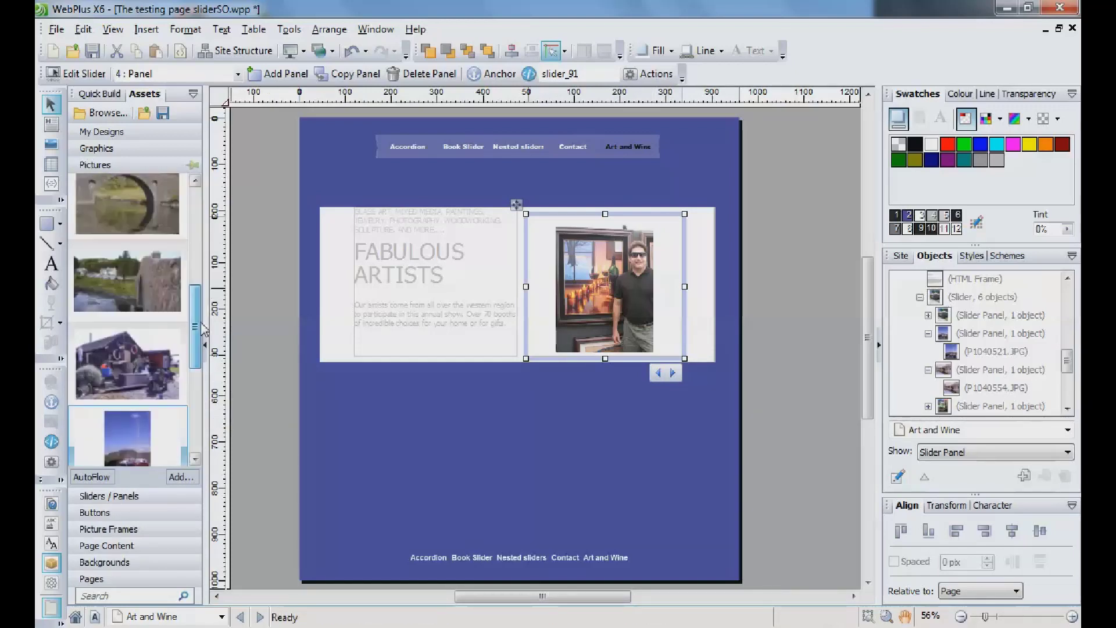
drag(134, 365, 631, 285)
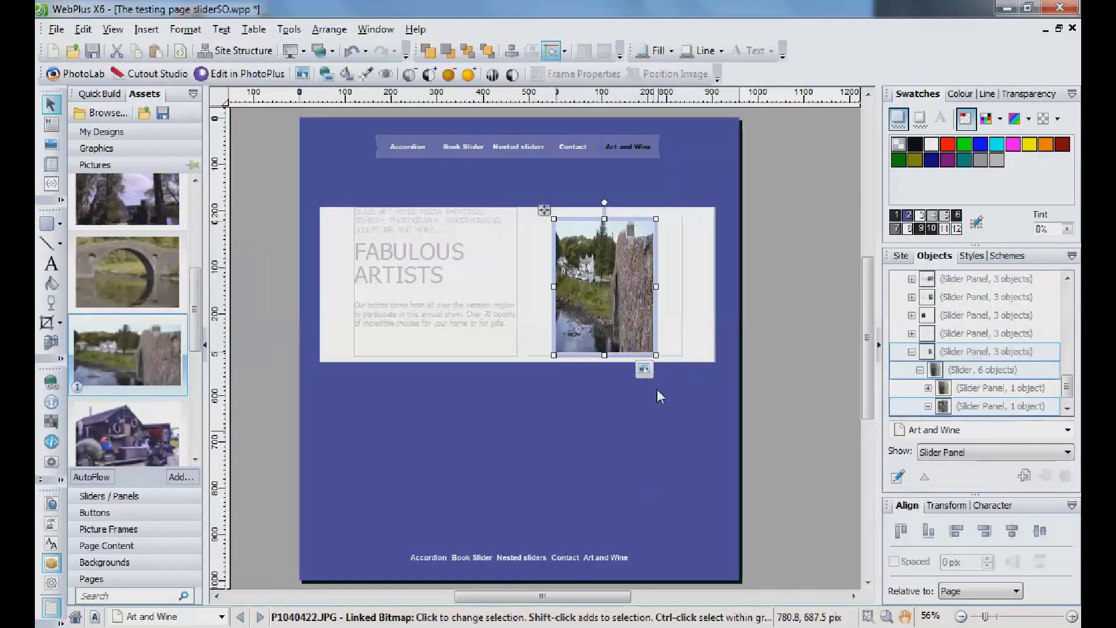
click(676, 348)
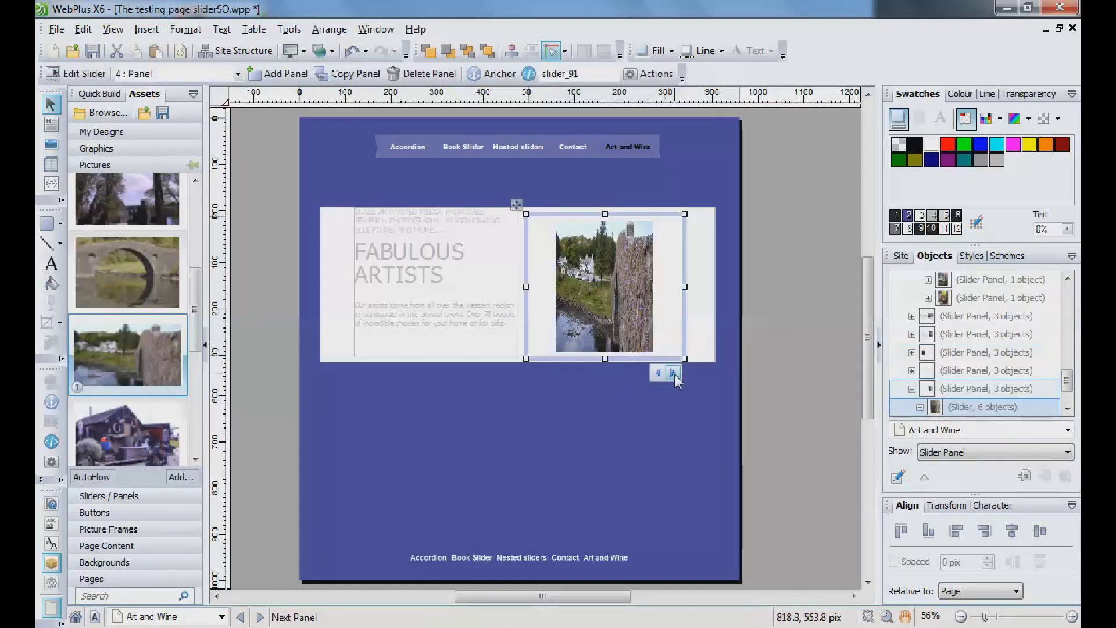
click(673, 373)
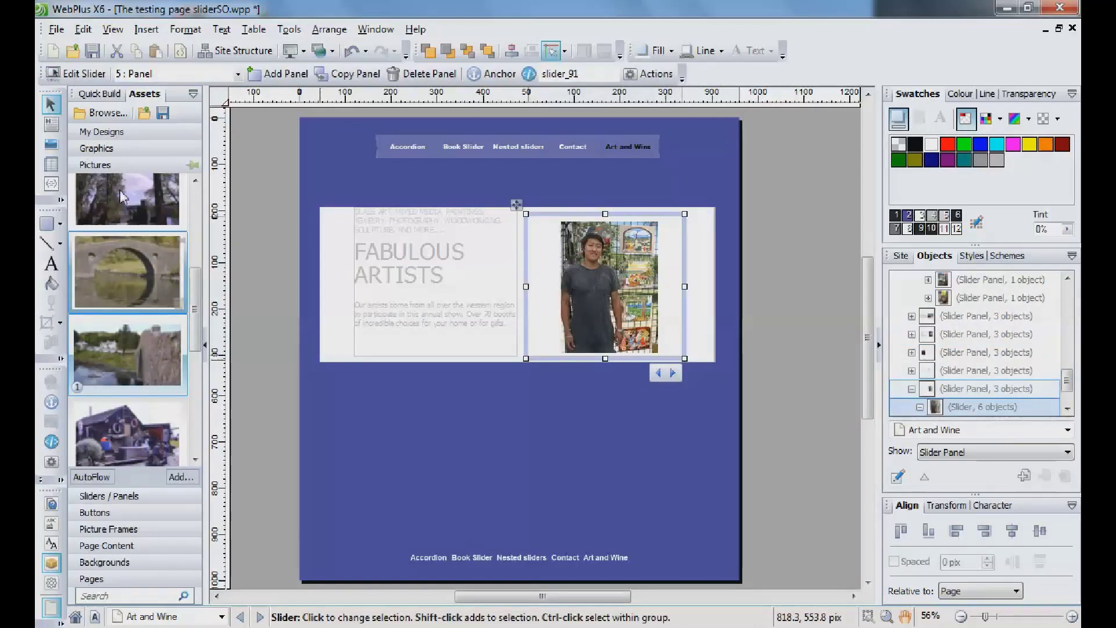
scroll(120, 190, down, 4)
drag(135, 367, 612, 296)
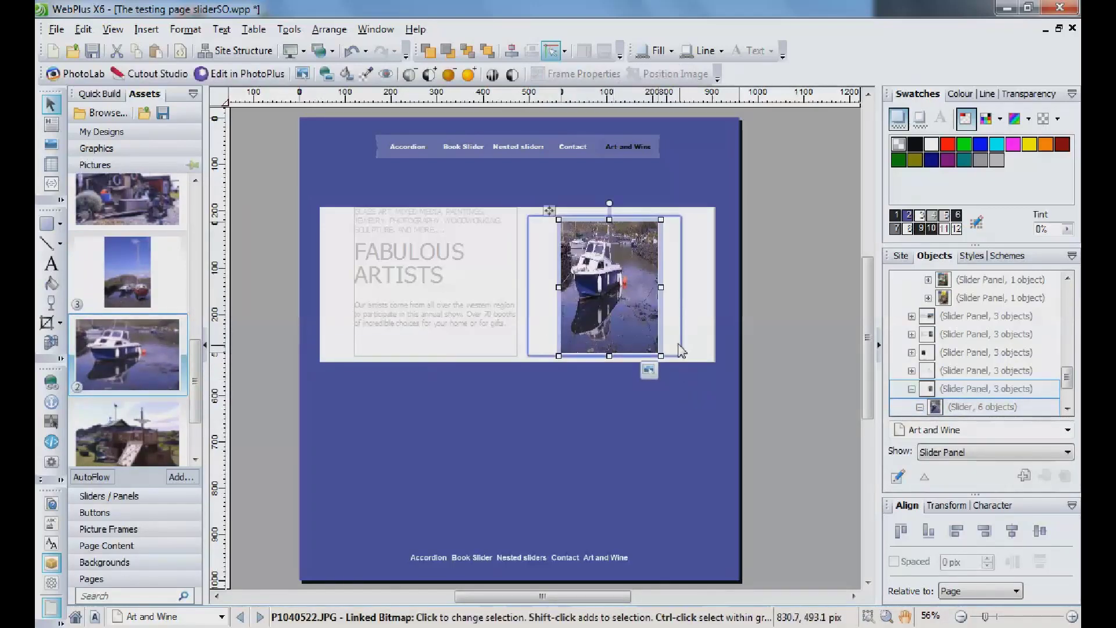
Cycle the nested slider back to panel 1 and swap the couple photo for the motorboat picture
click(677, 348)
click(674, 375)
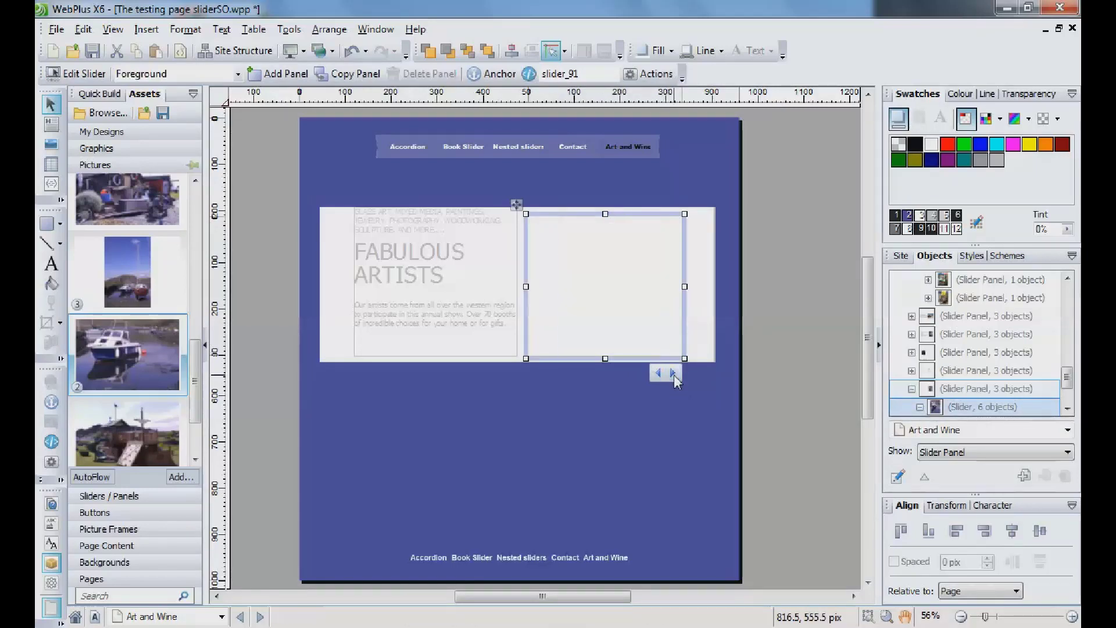
click(674, 374)
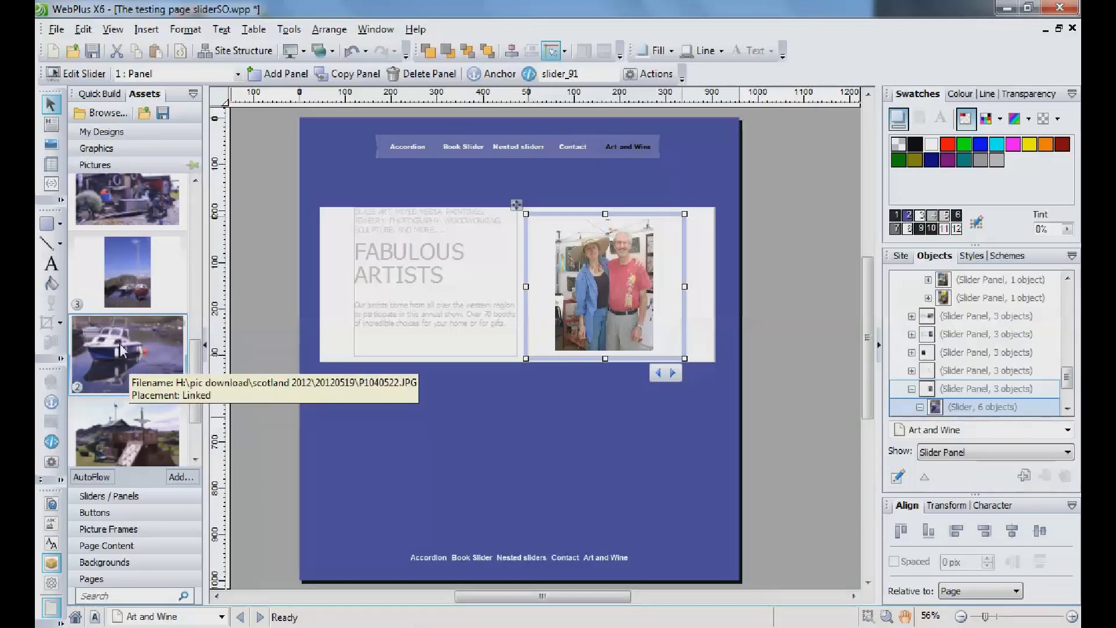
drag(121, 348, 605, 303)
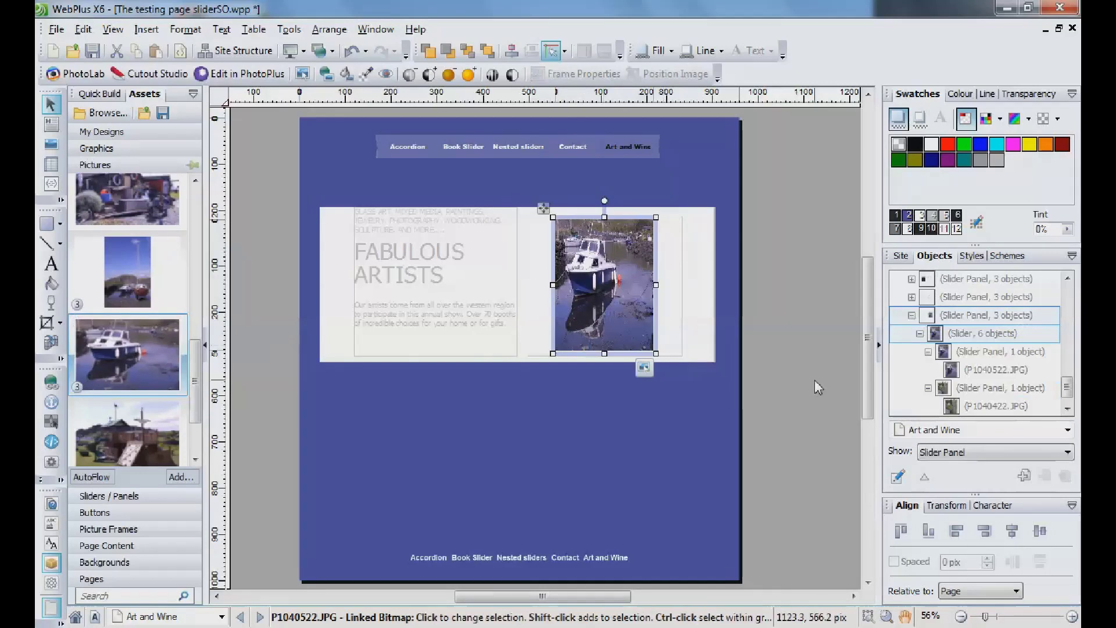
click(794, 375)
Replace the nested slider's panel 2 photo with the wooden shack picture
click(673, 352)
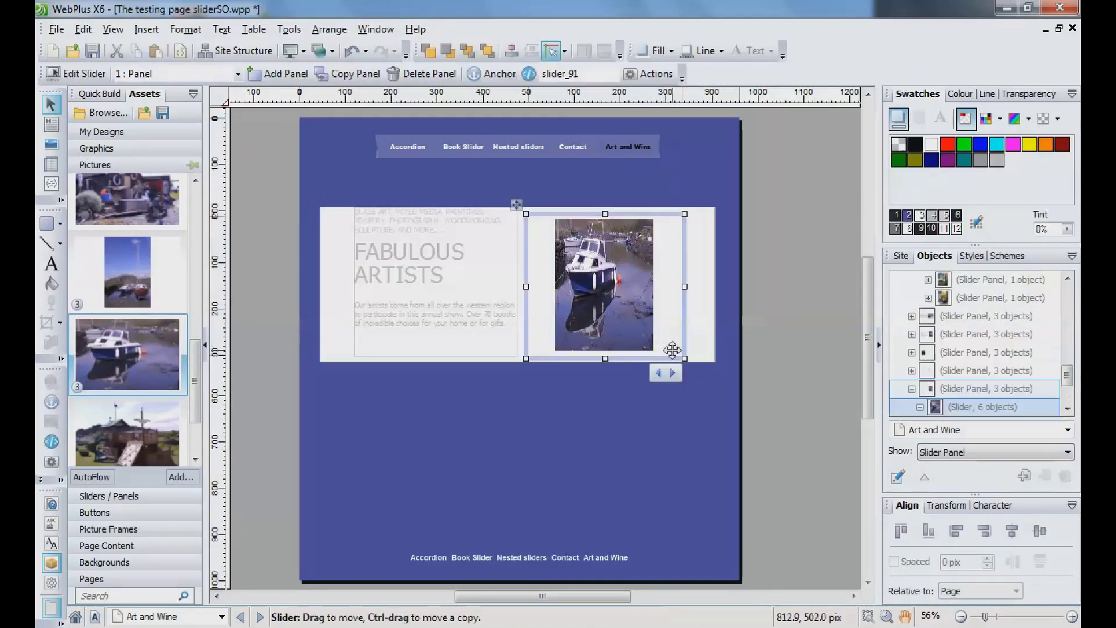
click(673, 373)
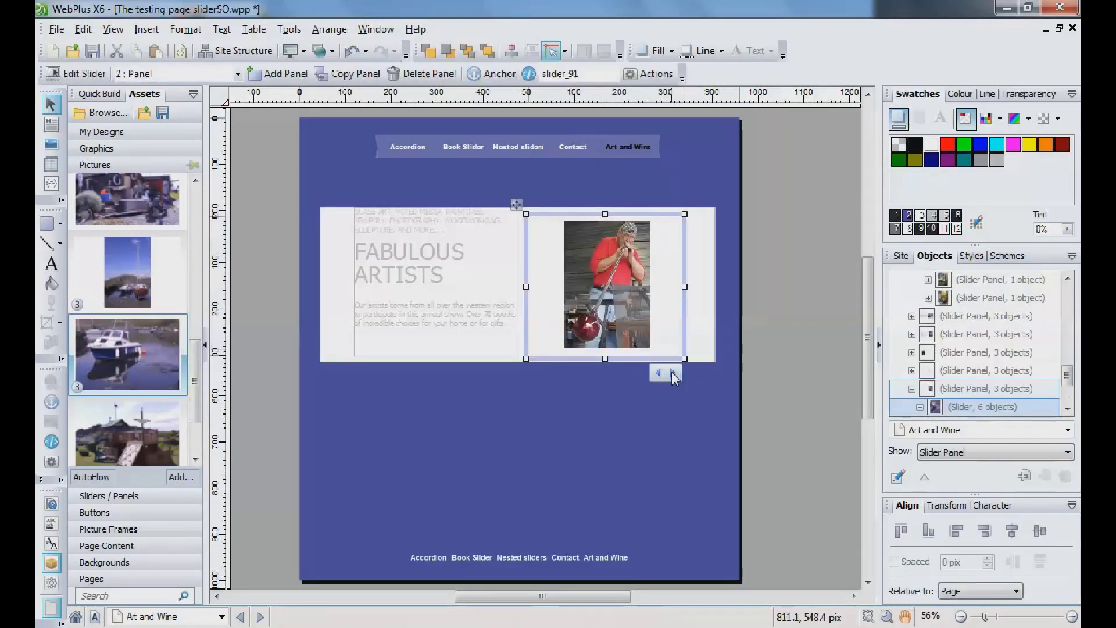
drag(127, 200, 583, 291)
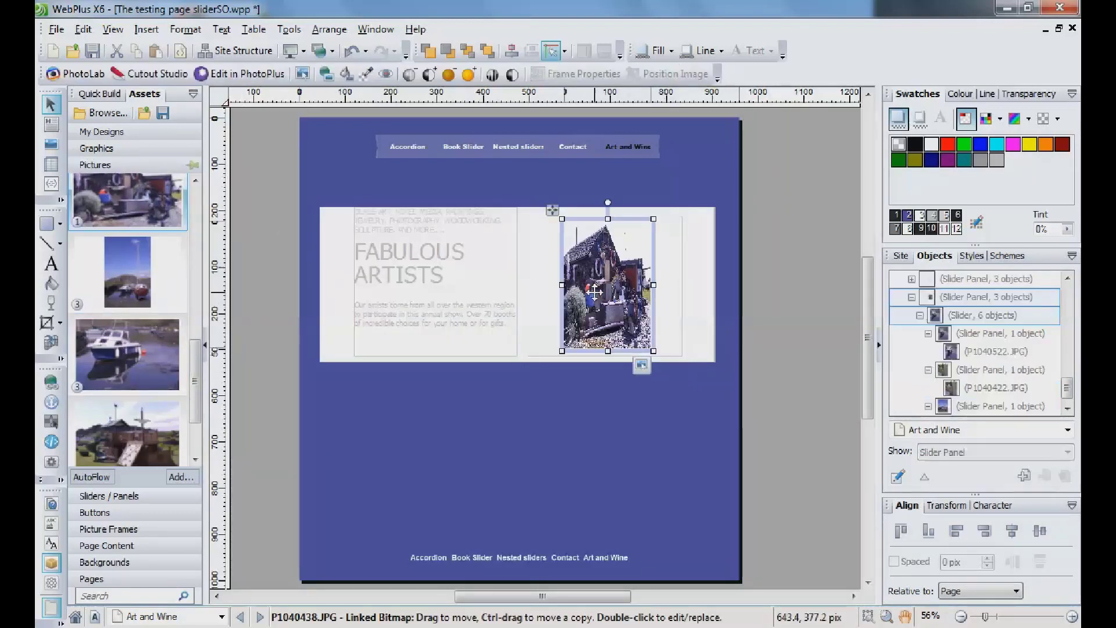
click(672, 352)
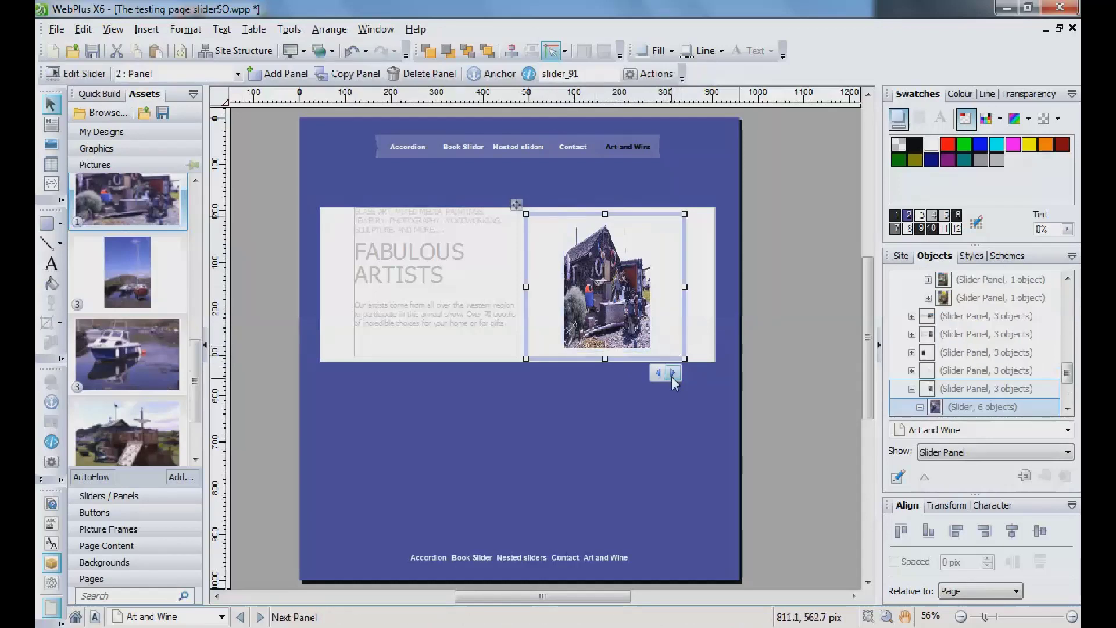
click(673, 375)
click(673, 375)
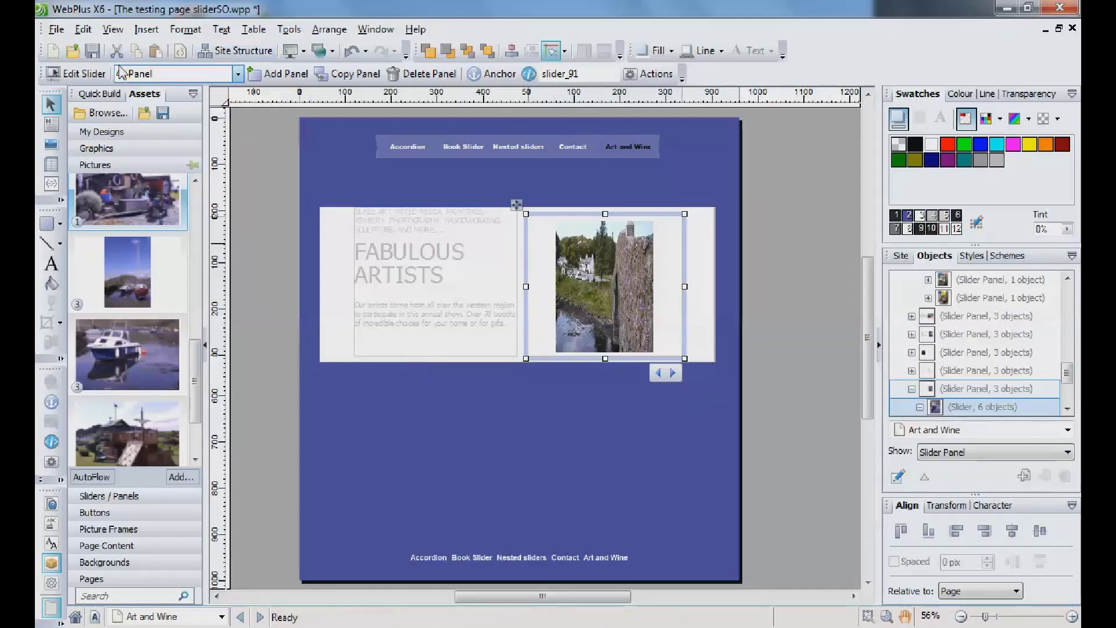
Preview the Art and Wine page in Safari to check the sliders, then close the browser
click(291, 52)
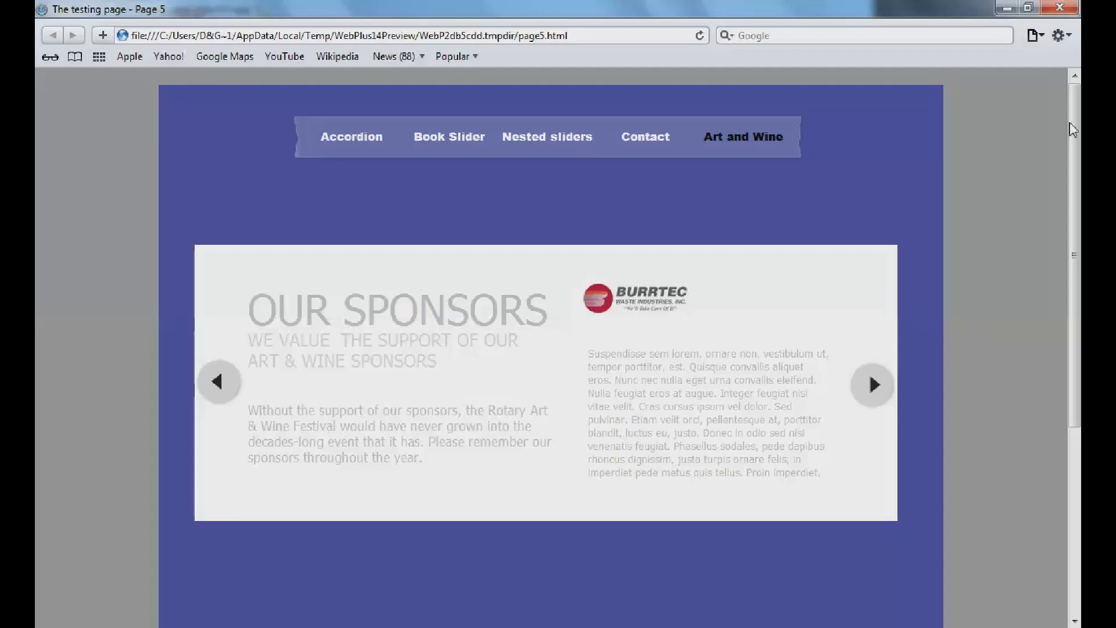
click(1057, 13)
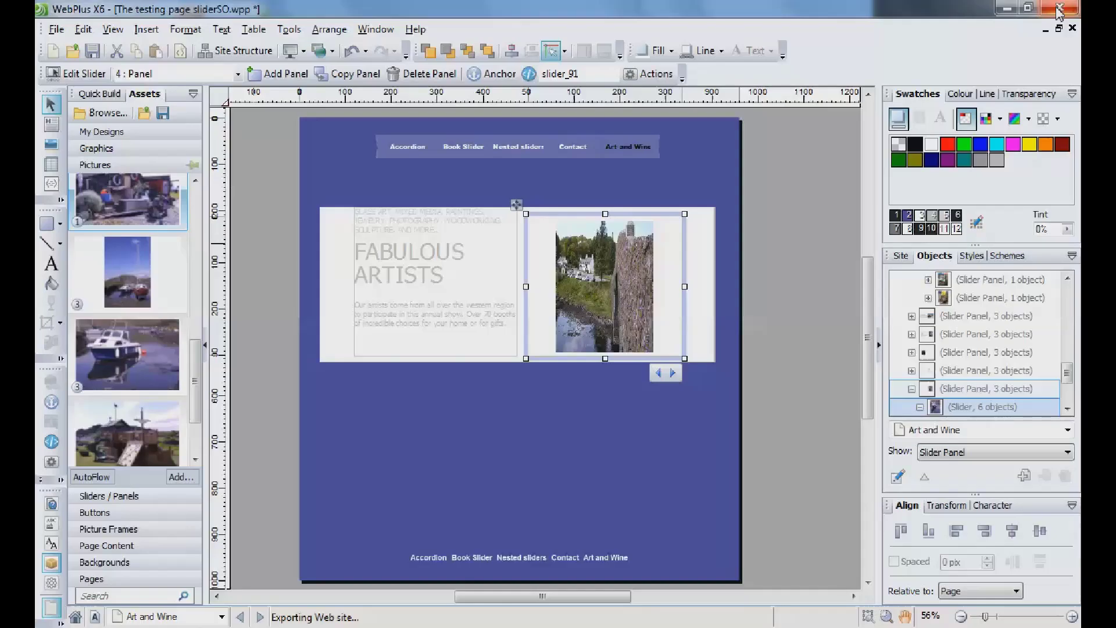
click(797, 377)
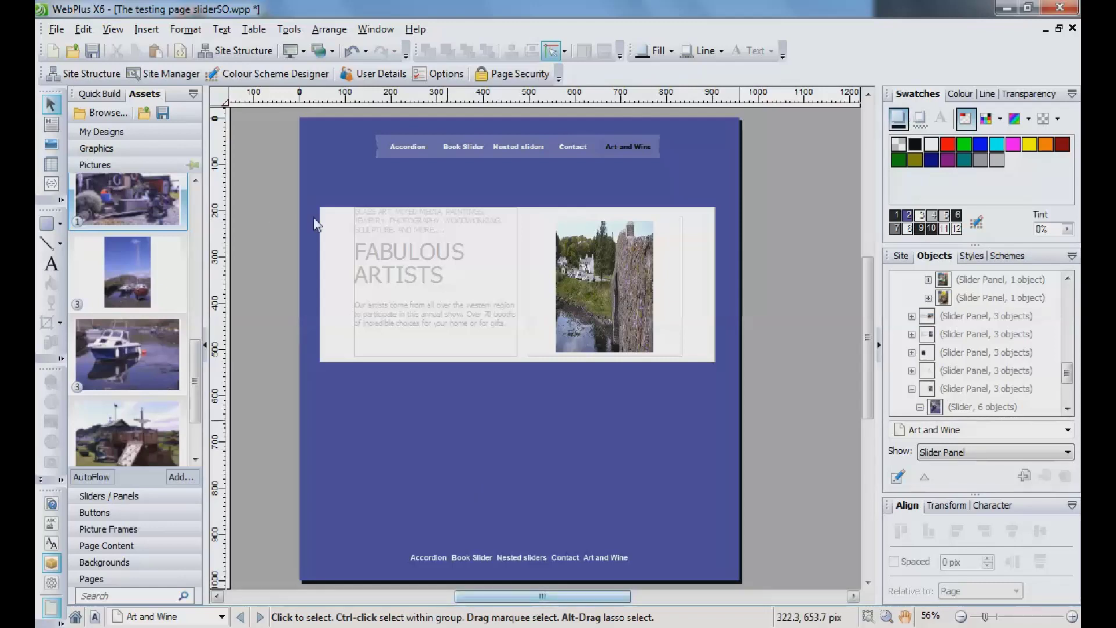
Move the existing slider off the Art and Wine page onto the pasteboard
drag(259, 165, 807, 431)
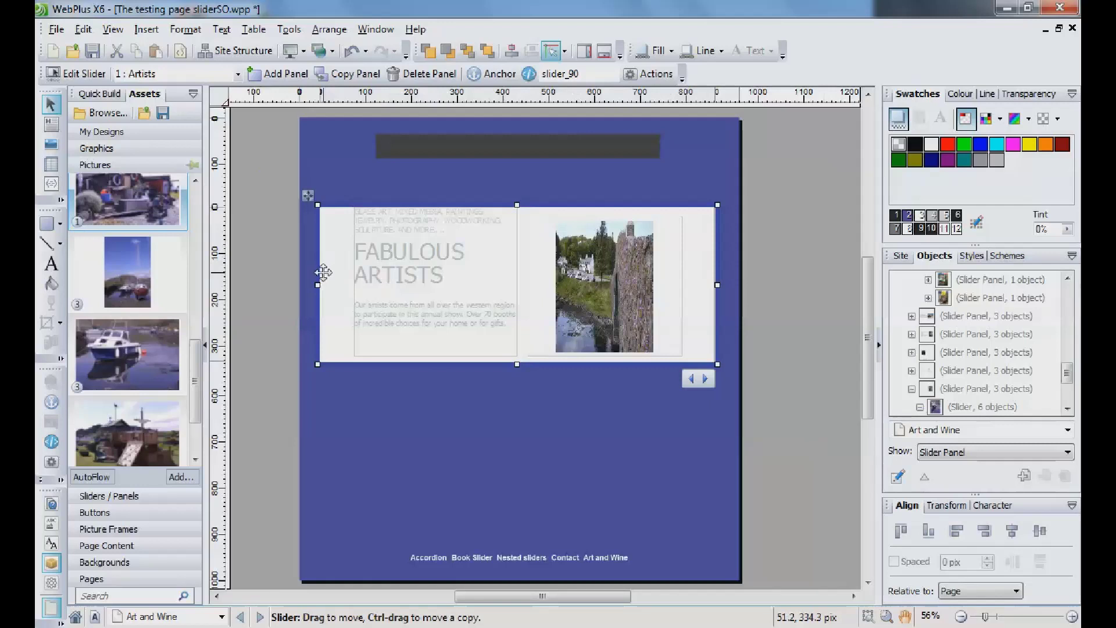
drag(324, 272, 812, 285)
drag(562, 598, 478, 605)
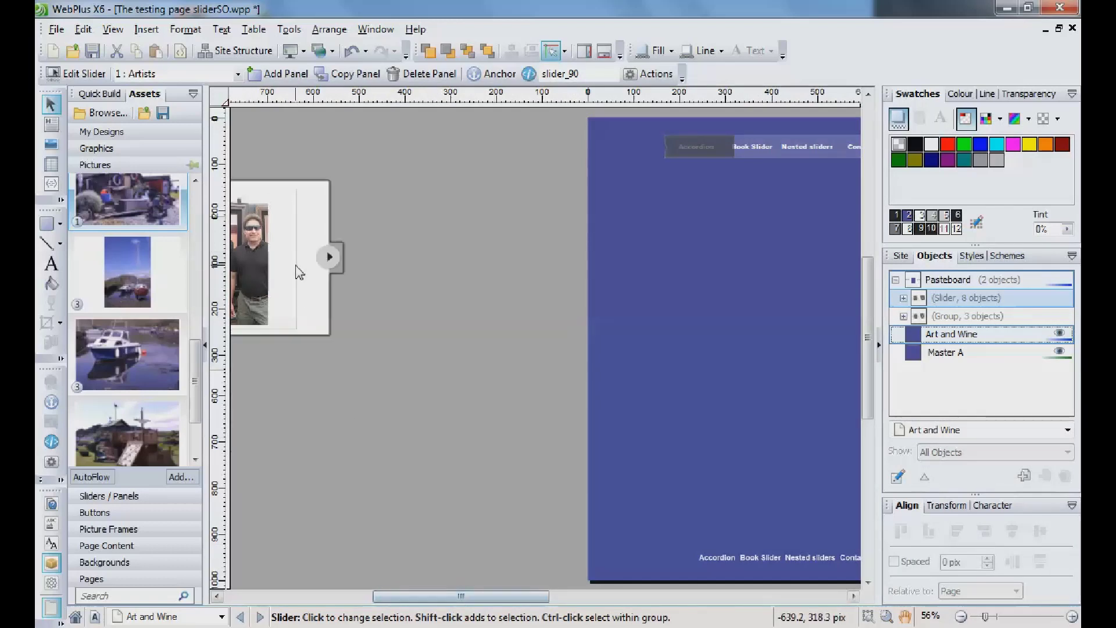
click(491, 291)
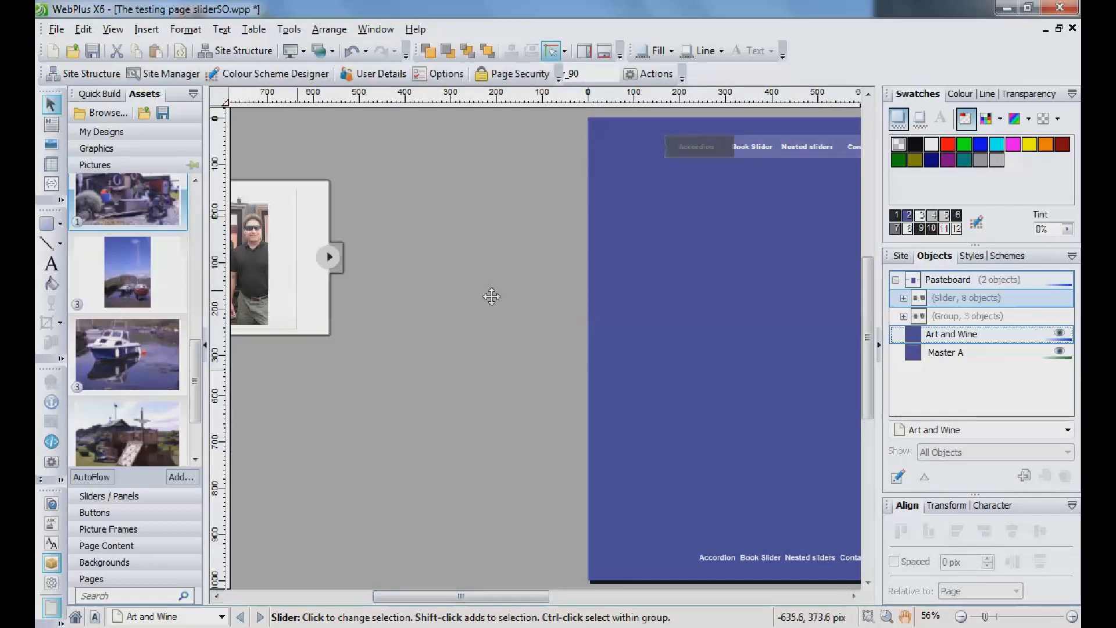
Place the arrow-button slider group on the page and ungroup it into slider and buttons
click(802, 331)
drag(499, 599, 579, 602)
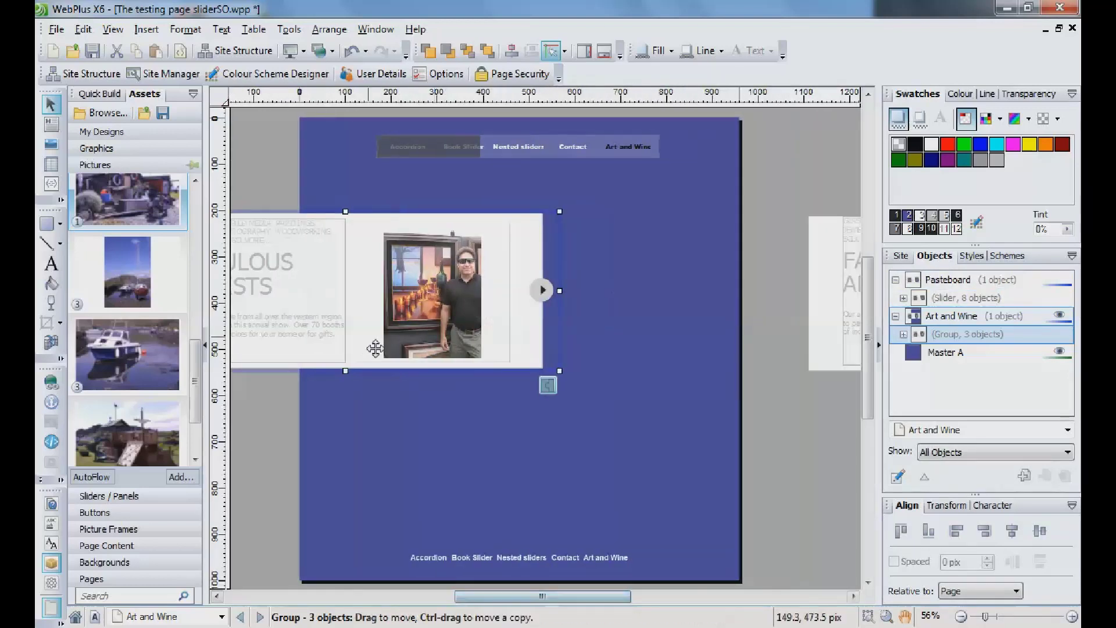
drag(547, 356, 714, 326)
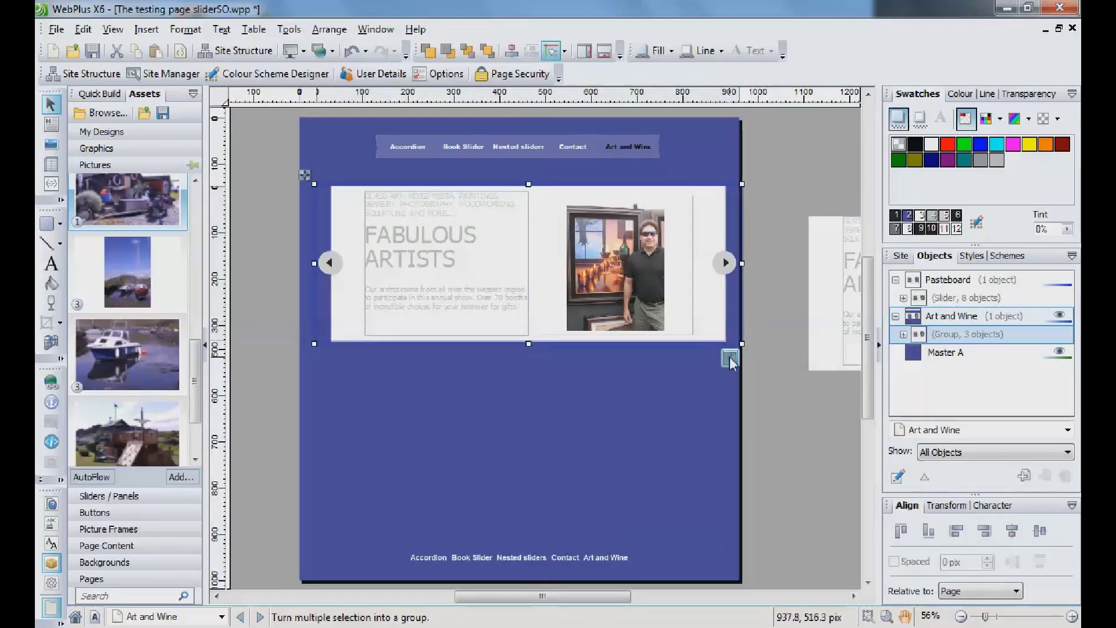
click(730, 358)
click(765, 397)
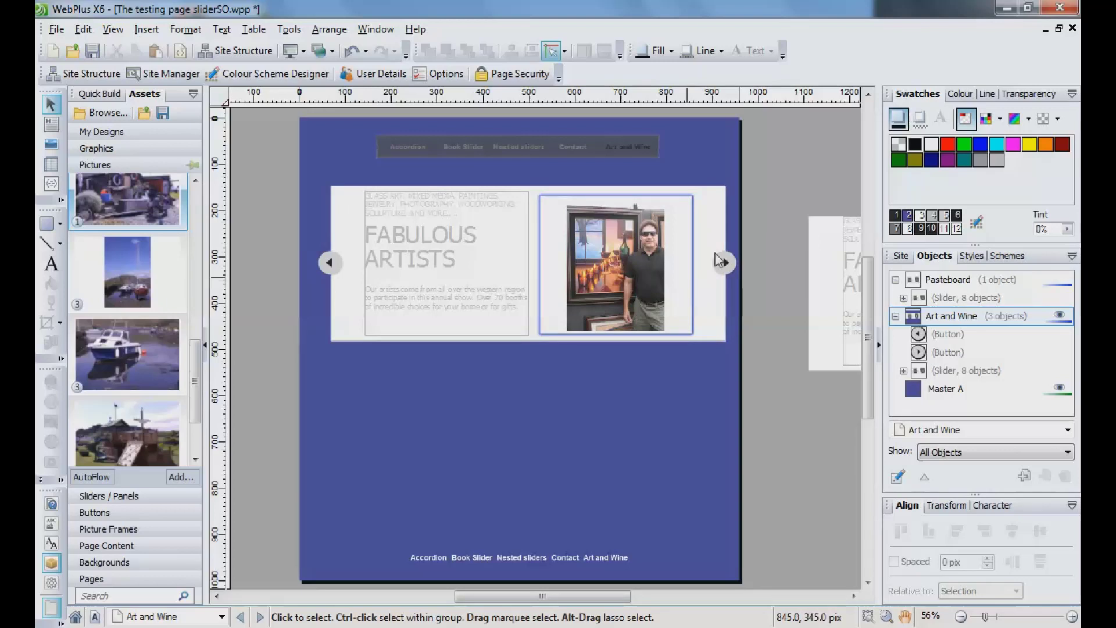
Step the outer slider past Sponsors to the Entertainers panel and inspect its nested slider
click(688, 238)
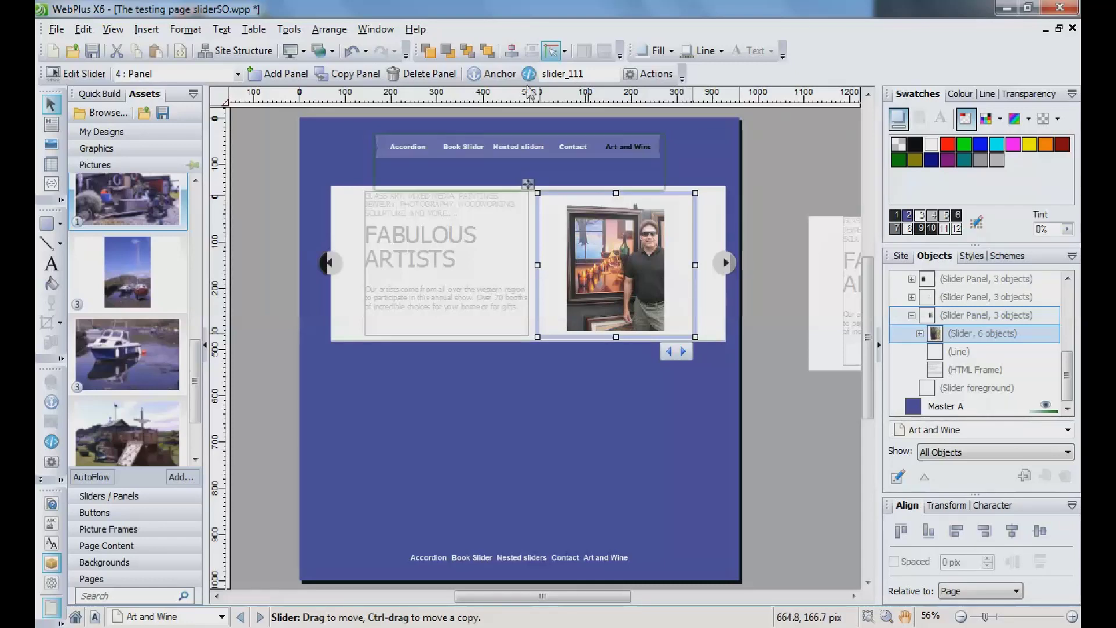
click(723, 370)
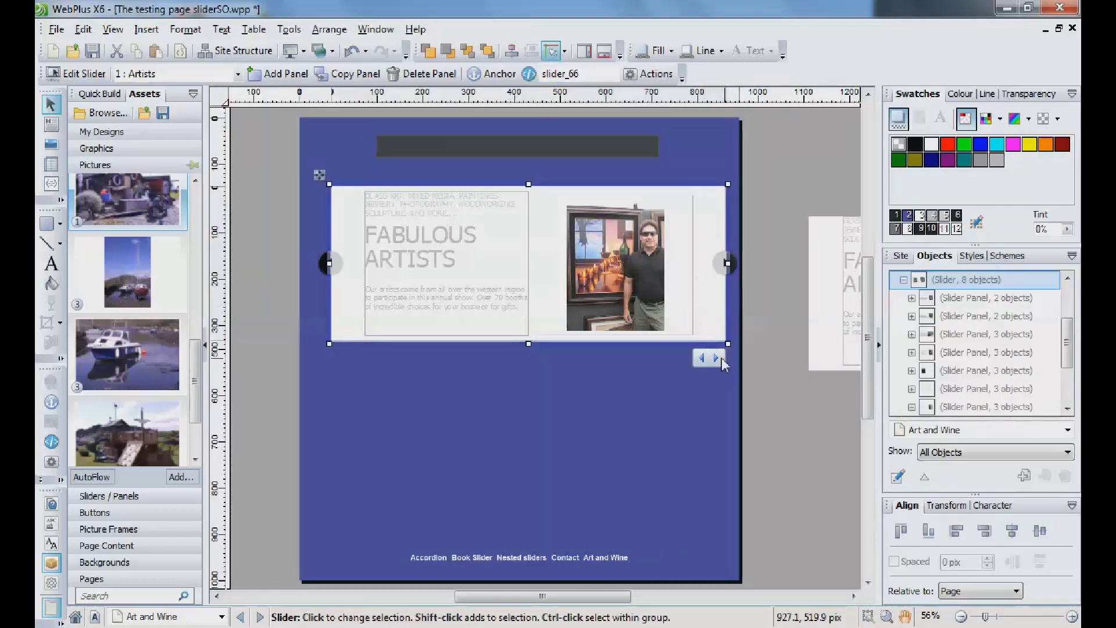
click(717, 358)
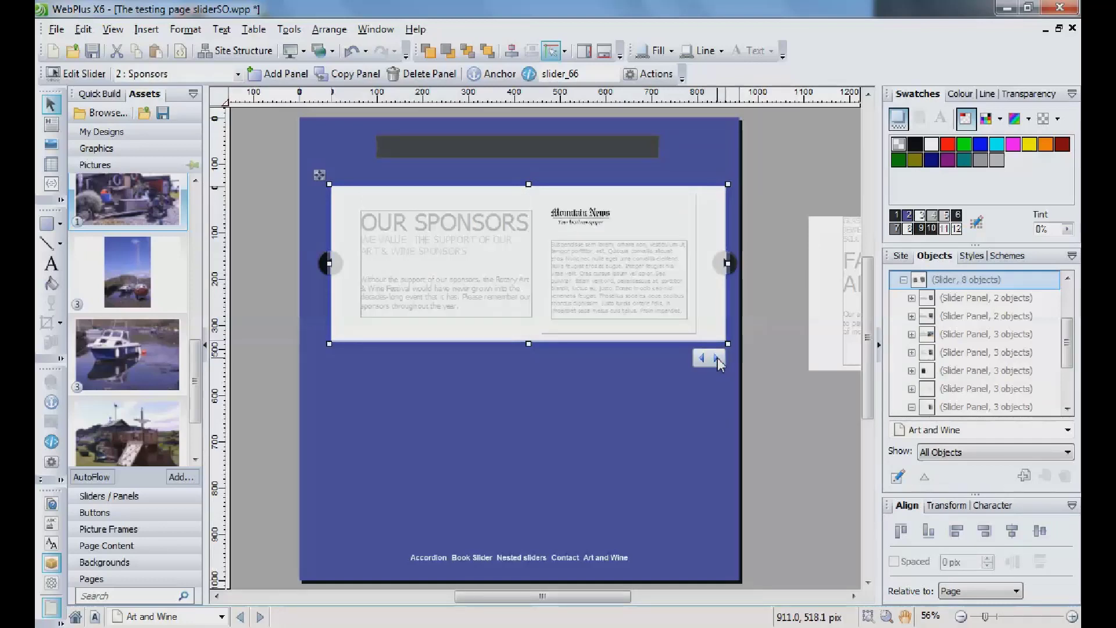
click(717, 357)
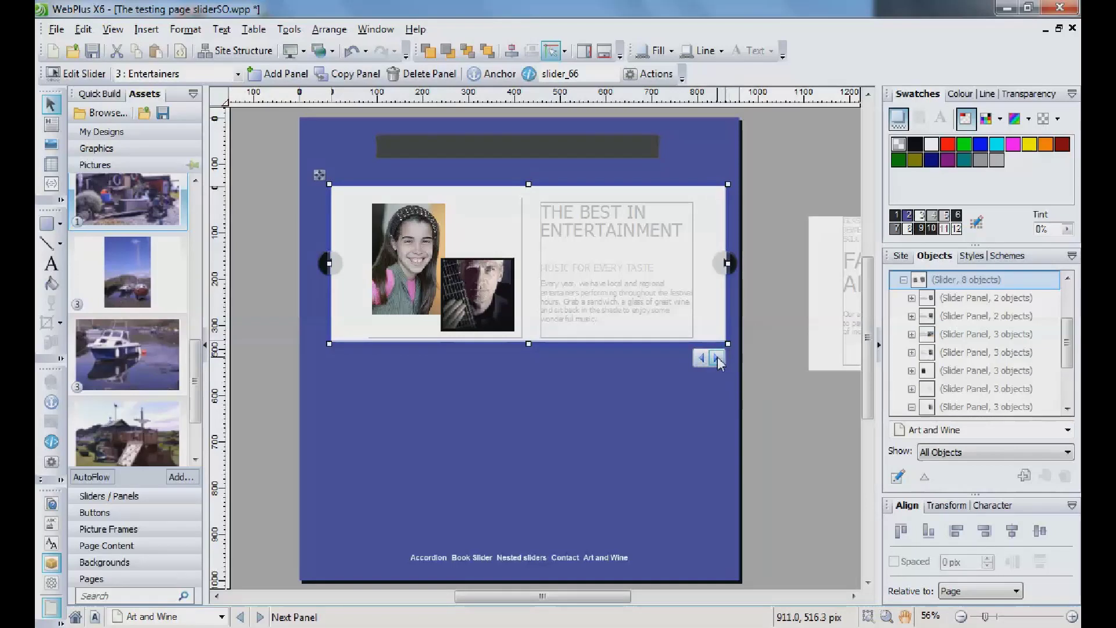
click(483, 215)
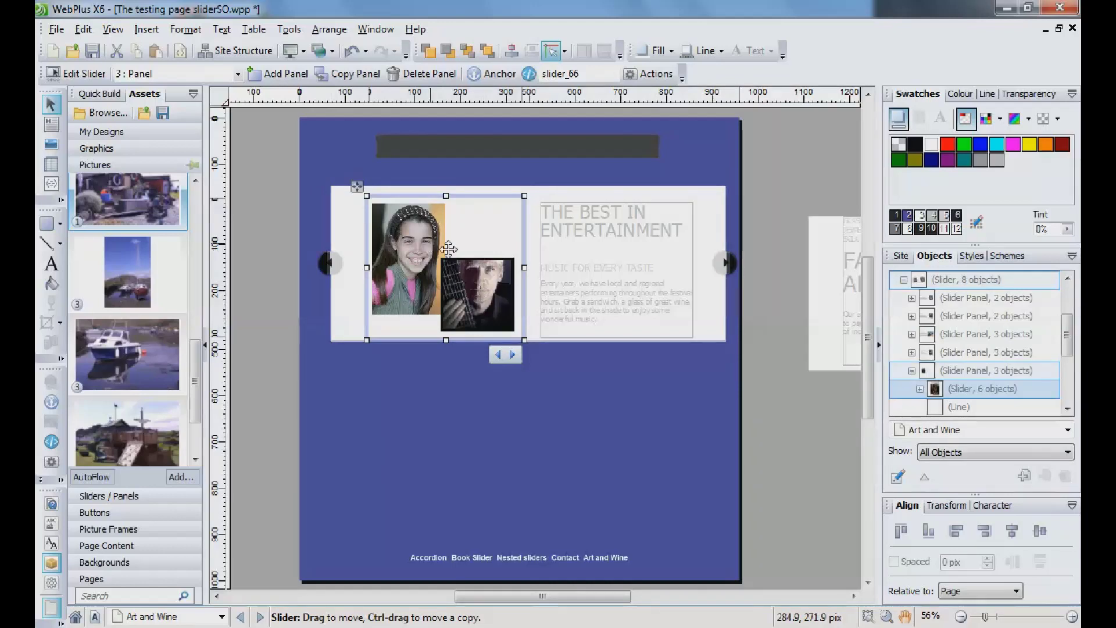
click(710, 320)
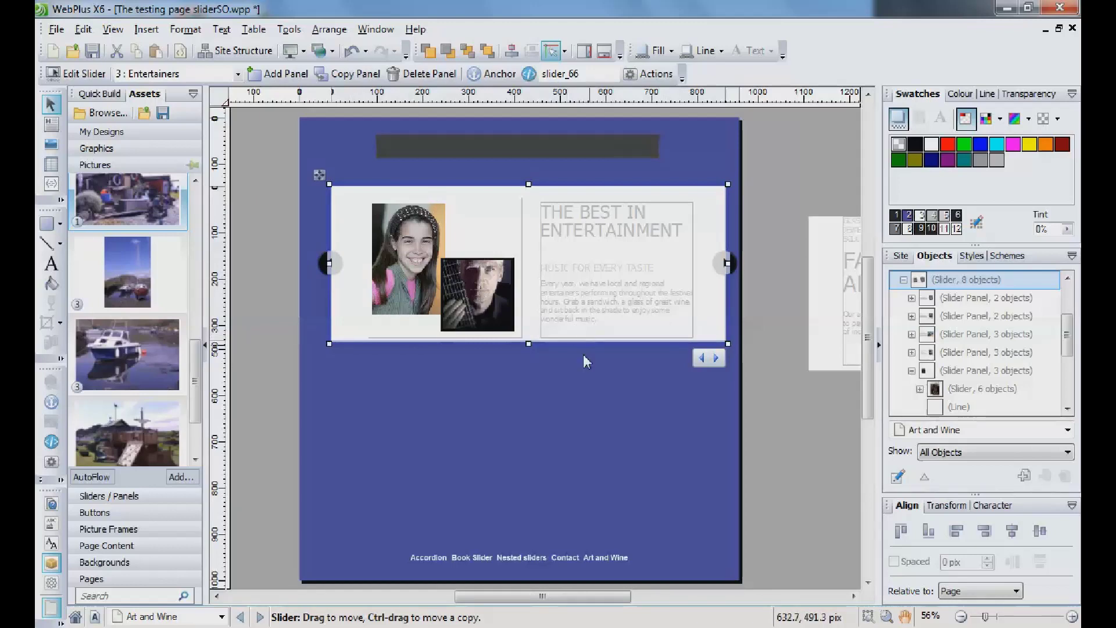
click(289, 51)
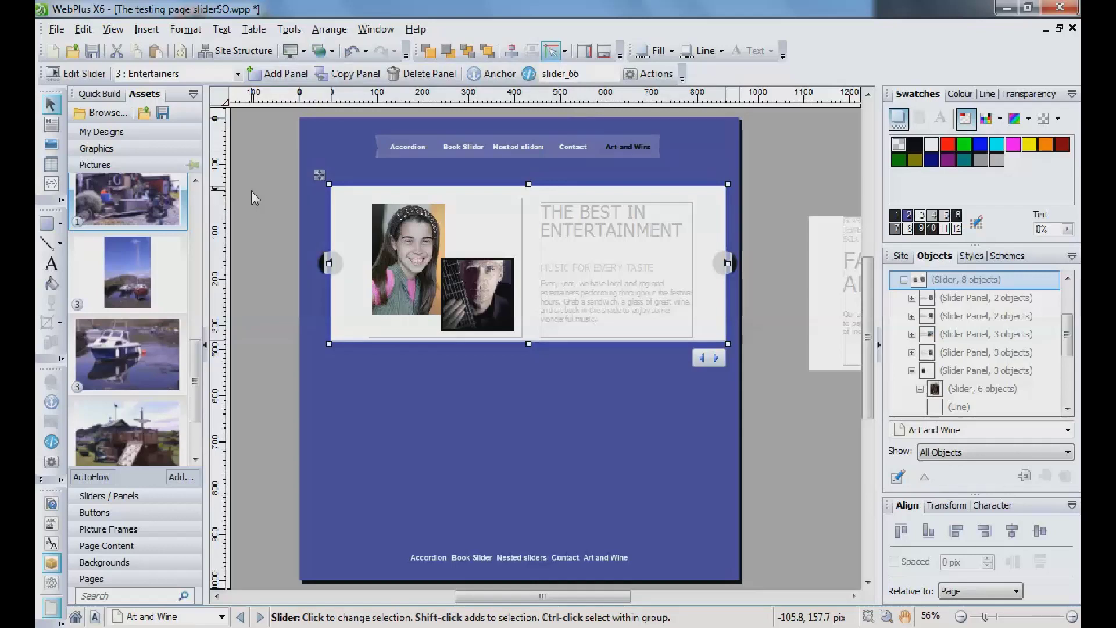
Preview the page in Safari again, cycling through the Lake Arrowhead and Food panels, then close it
click(290, 53)
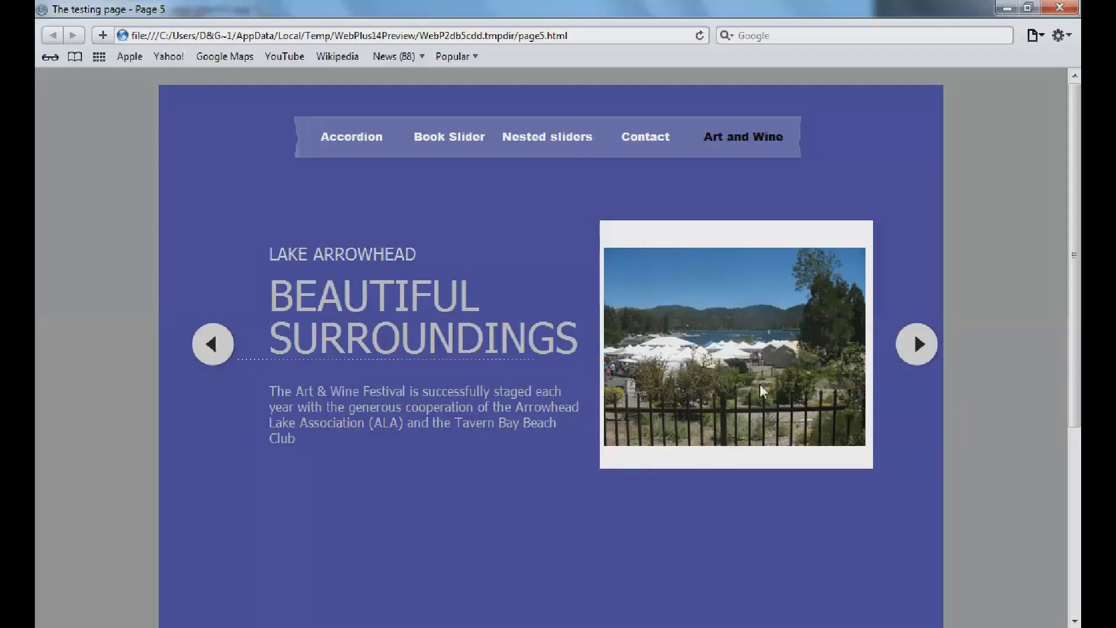
click(1056, 8)
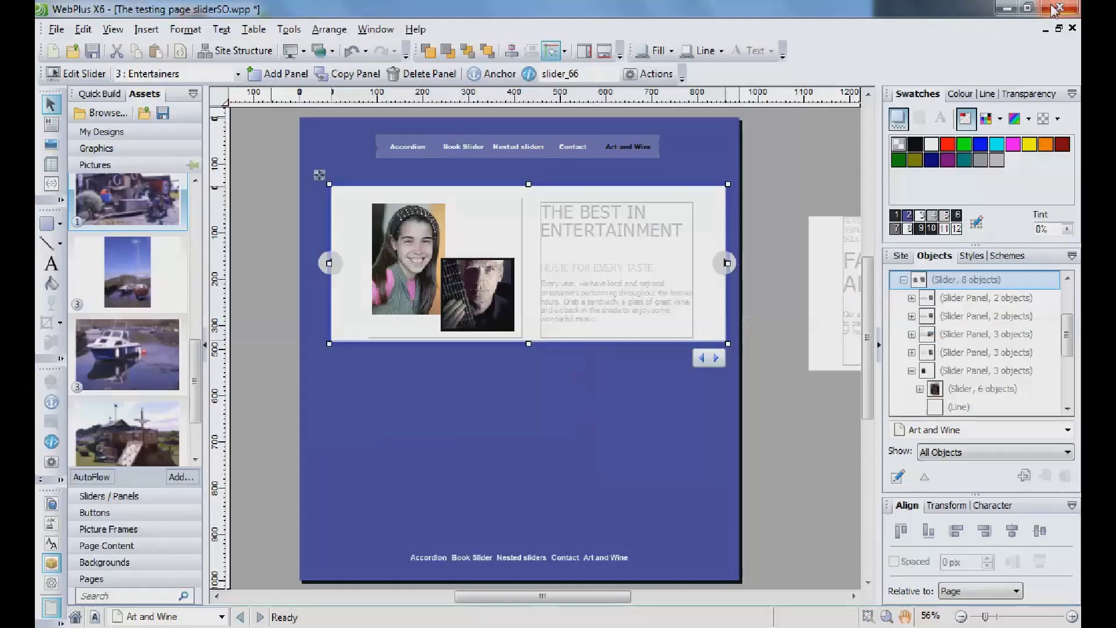
Run Site Checker on the Art and Wine page only, find no problems, and close Site Manager
click(265, 470)
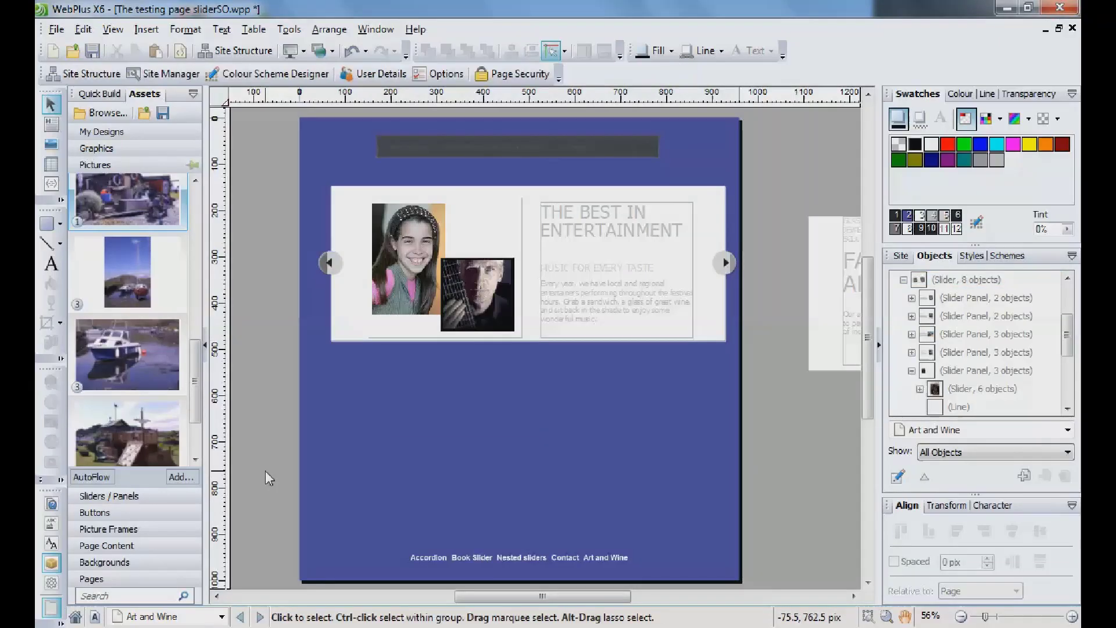
click(162, 76)
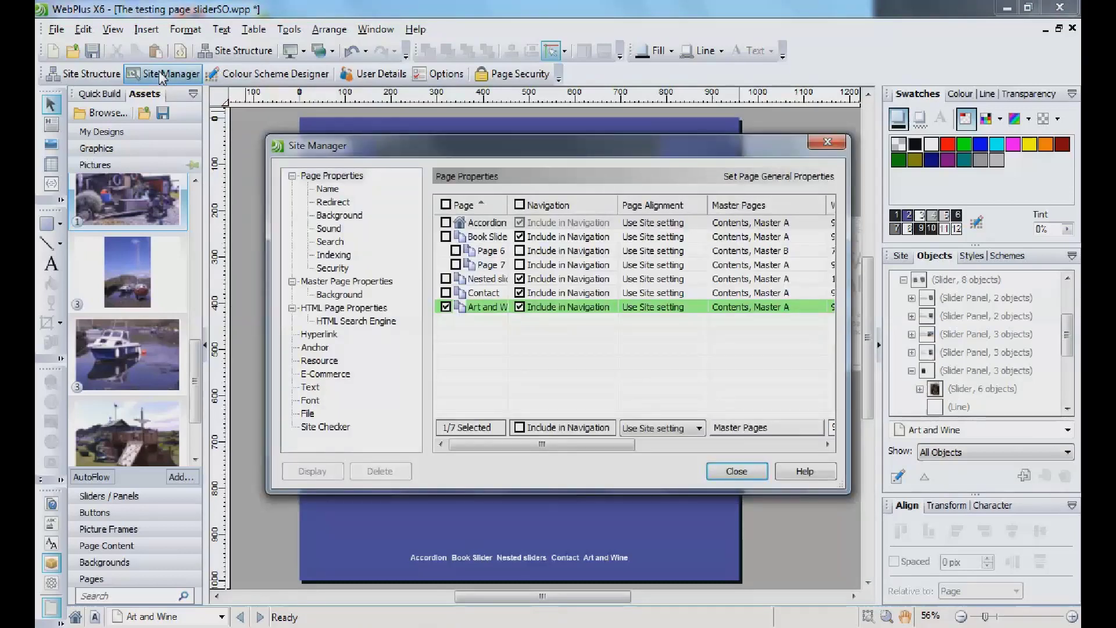
click(329, 427)
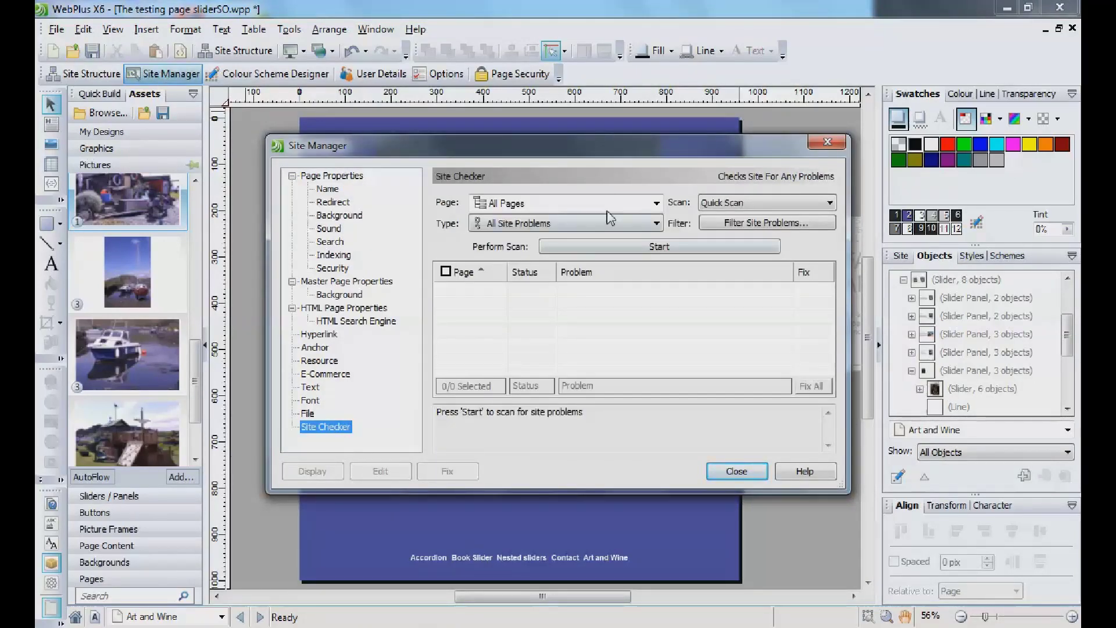
click(656, 203)
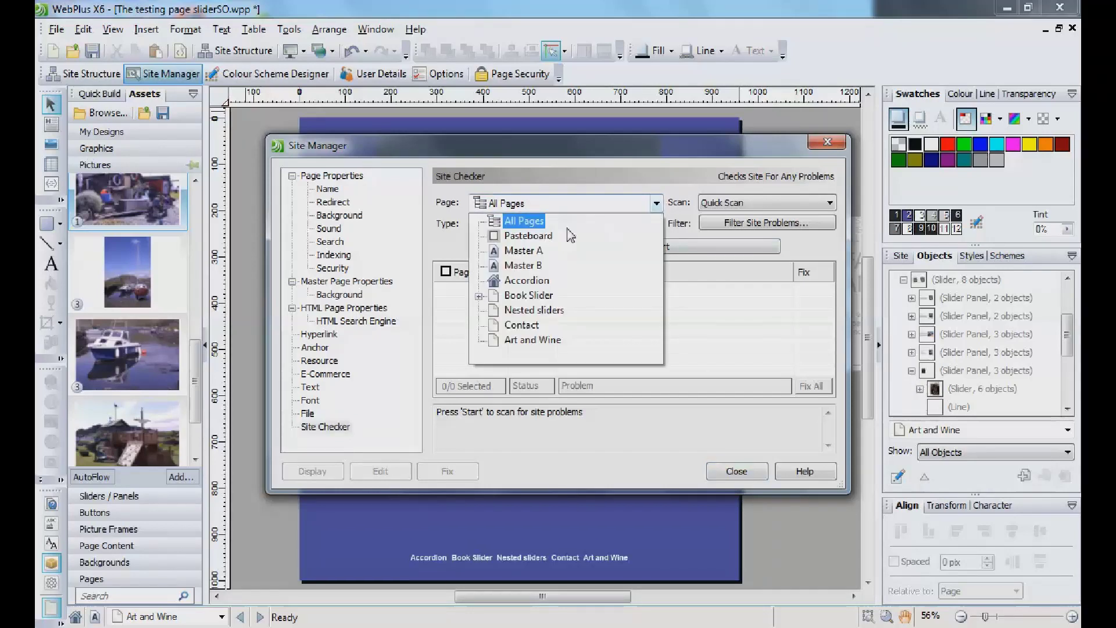
click(535, 340)
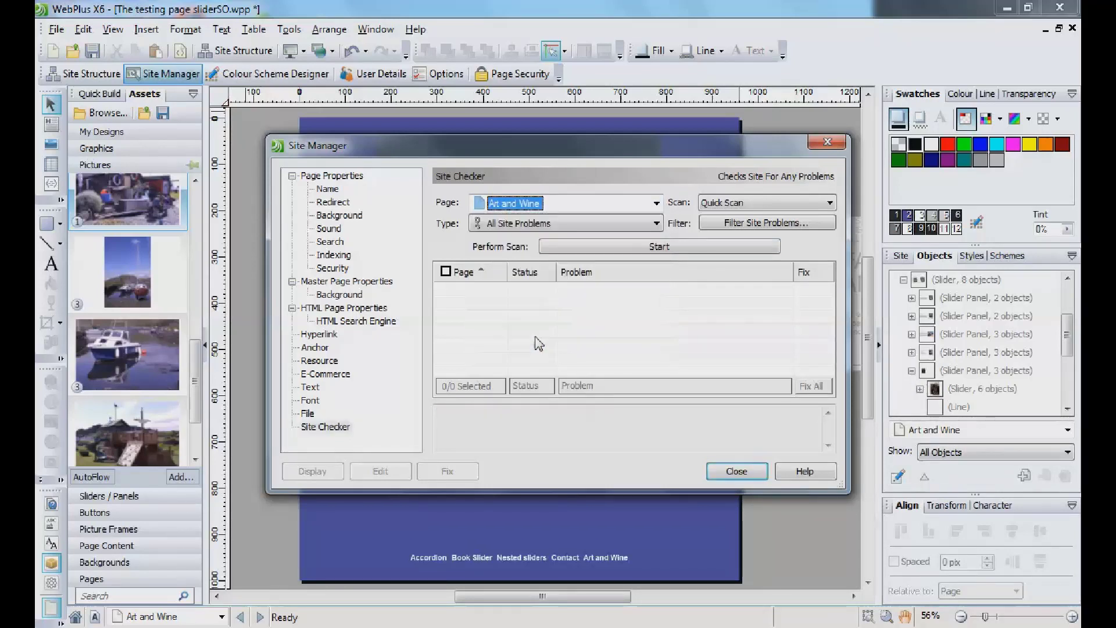
click(662, 248)
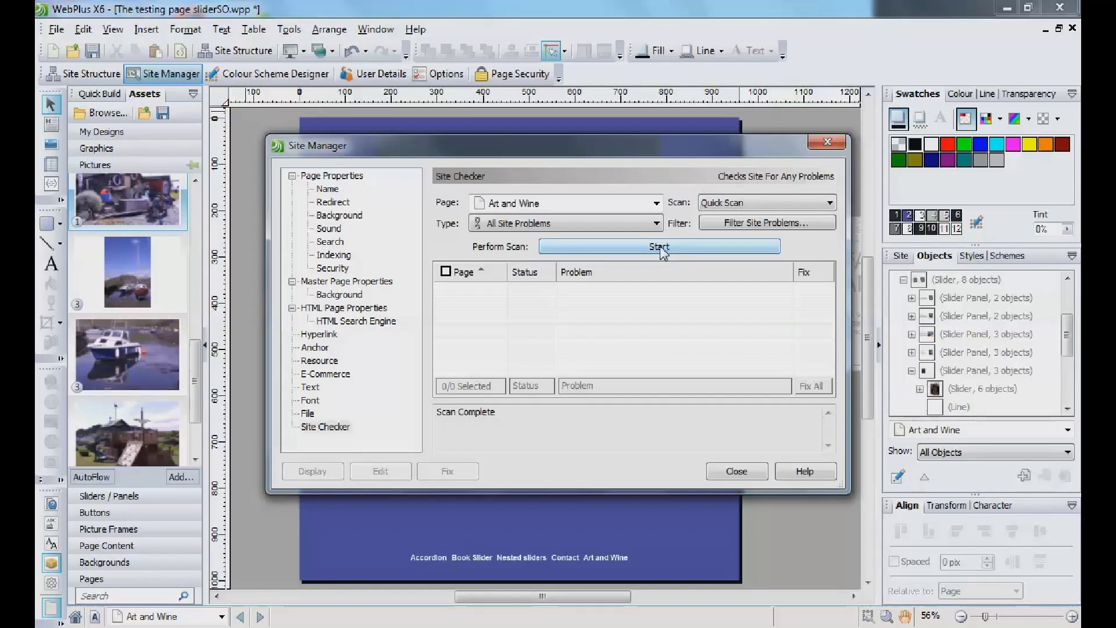
click(827, 142)
click(351, 219)
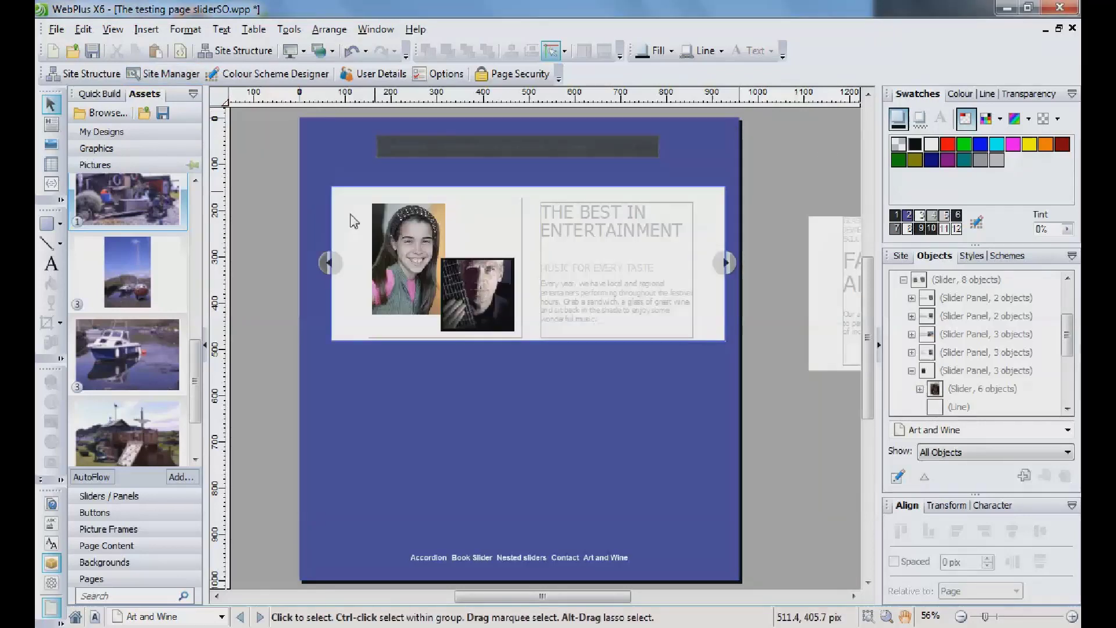
click(383, 228)
click(351, 150)
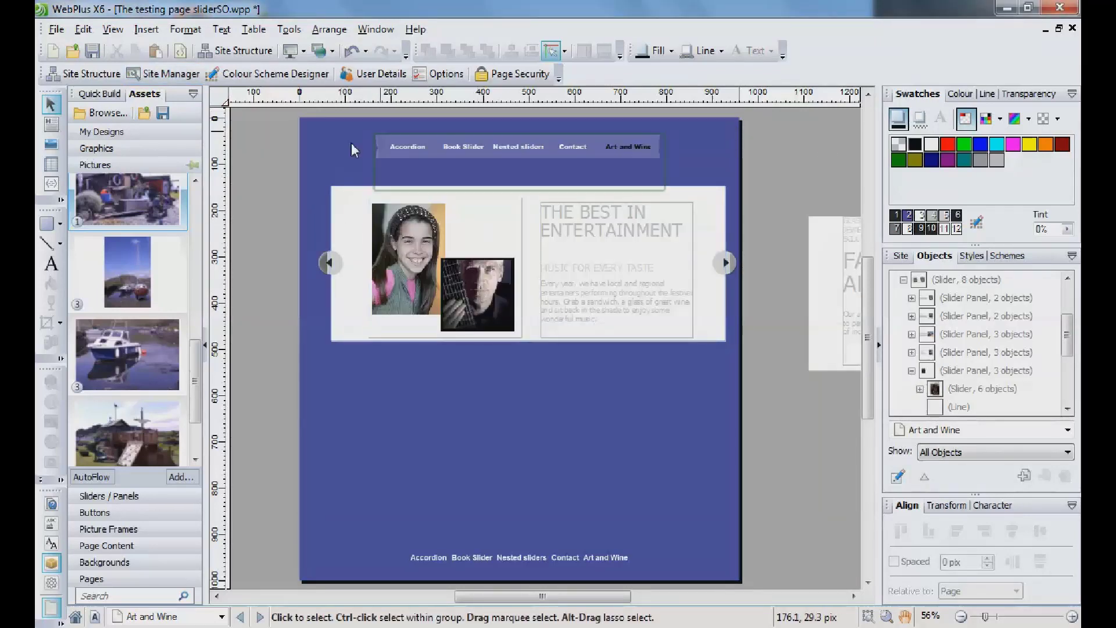